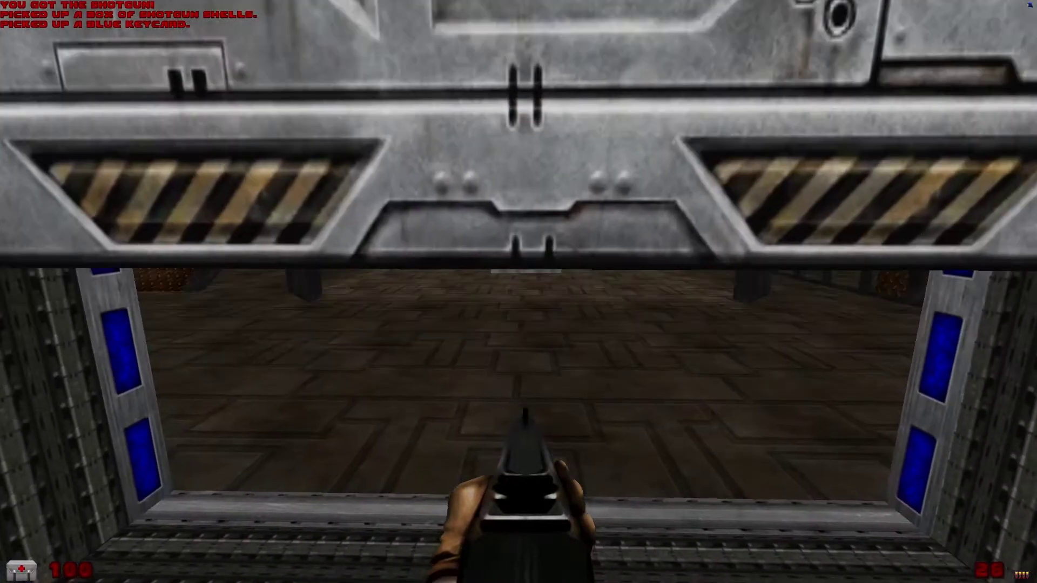
Walk into the keycard room, glance at the automap, and step onto the blue teleporter.
key("w")
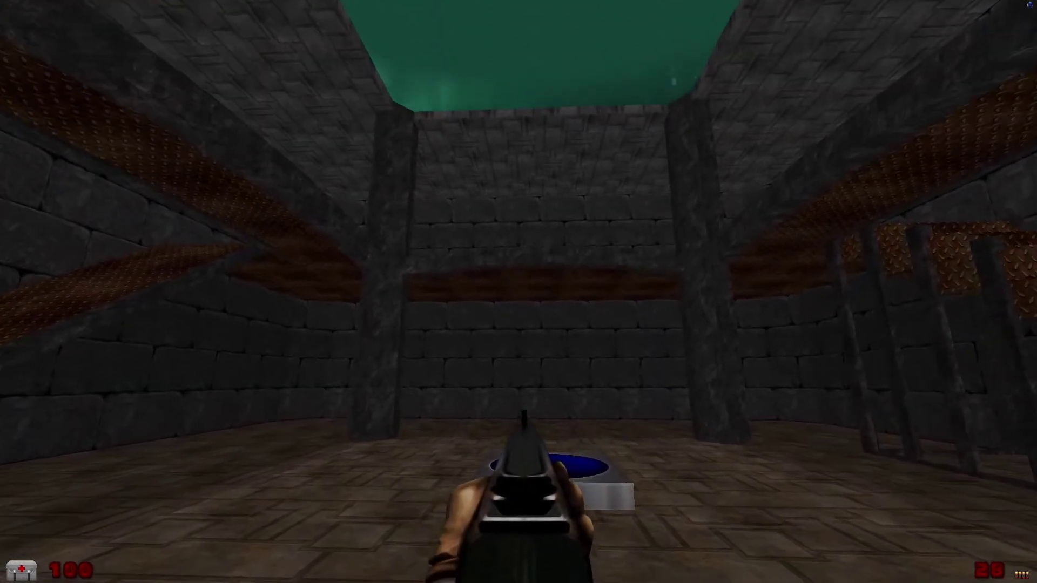
key("Tab")
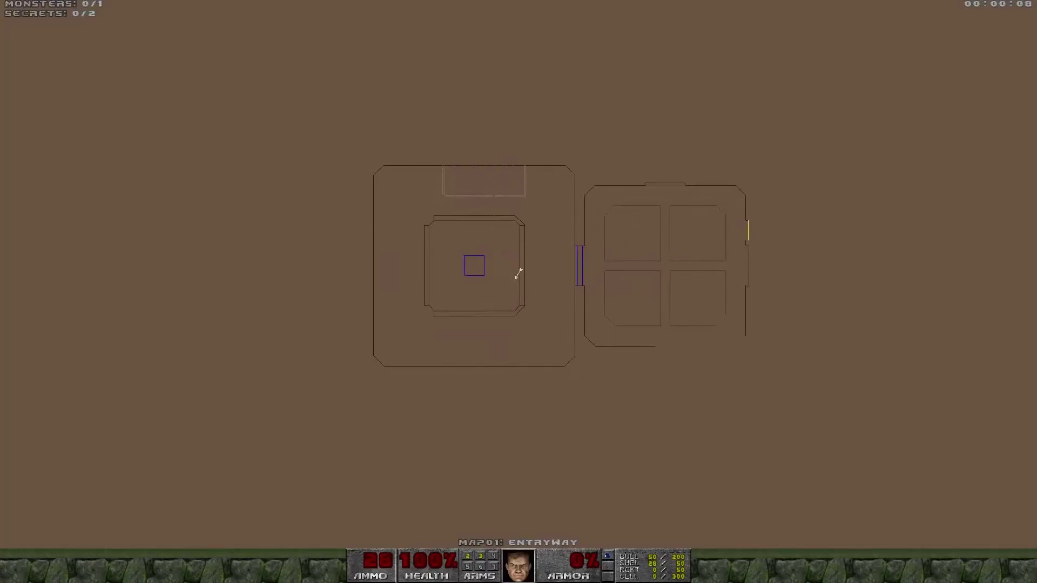
key("Tab")
key("w")
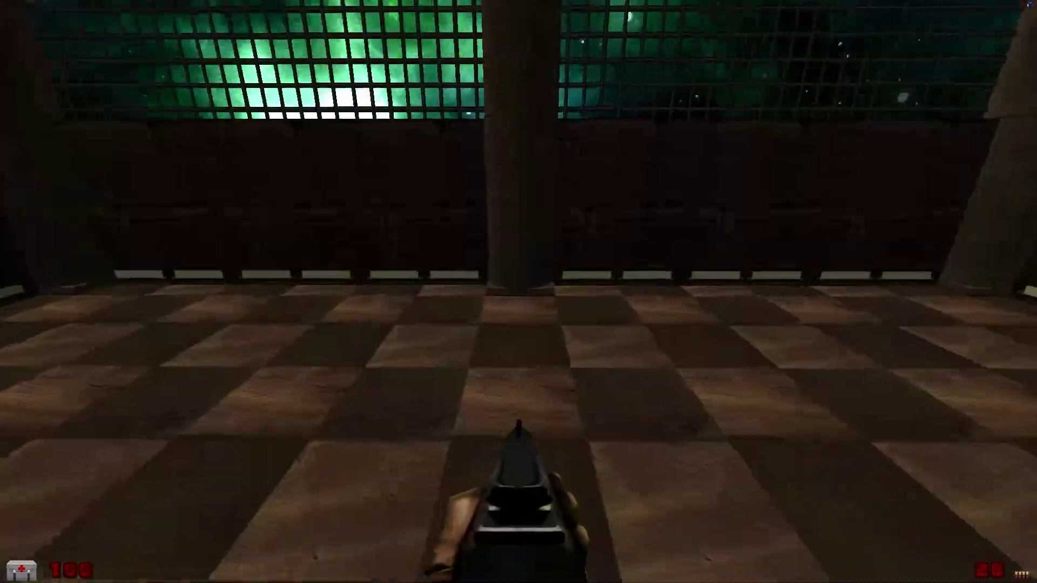
Walk around the checkered room with the automap open and zoomed in to judge its clutter.
key("Tab")
key("w")
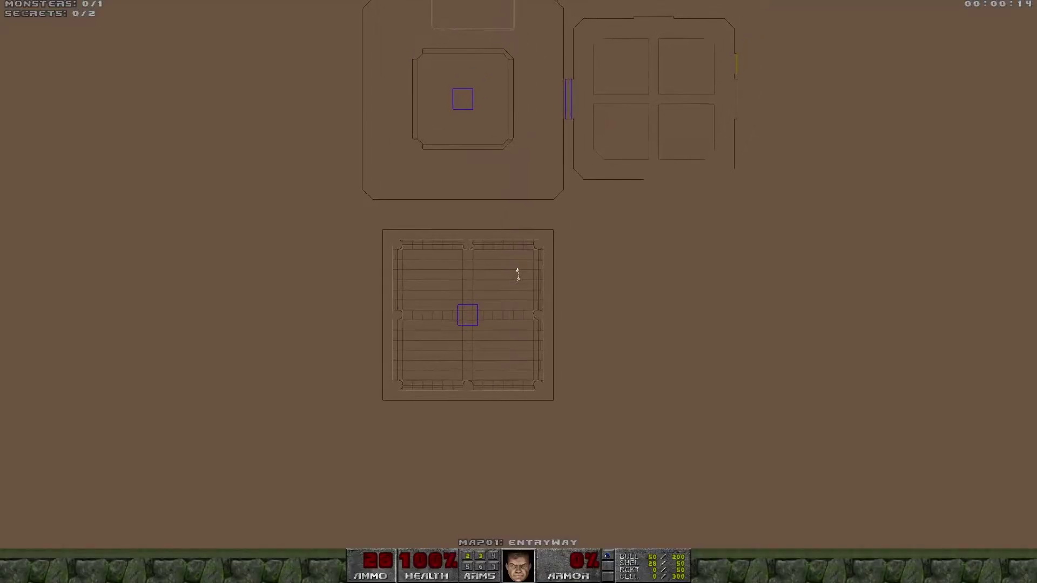
key("w")
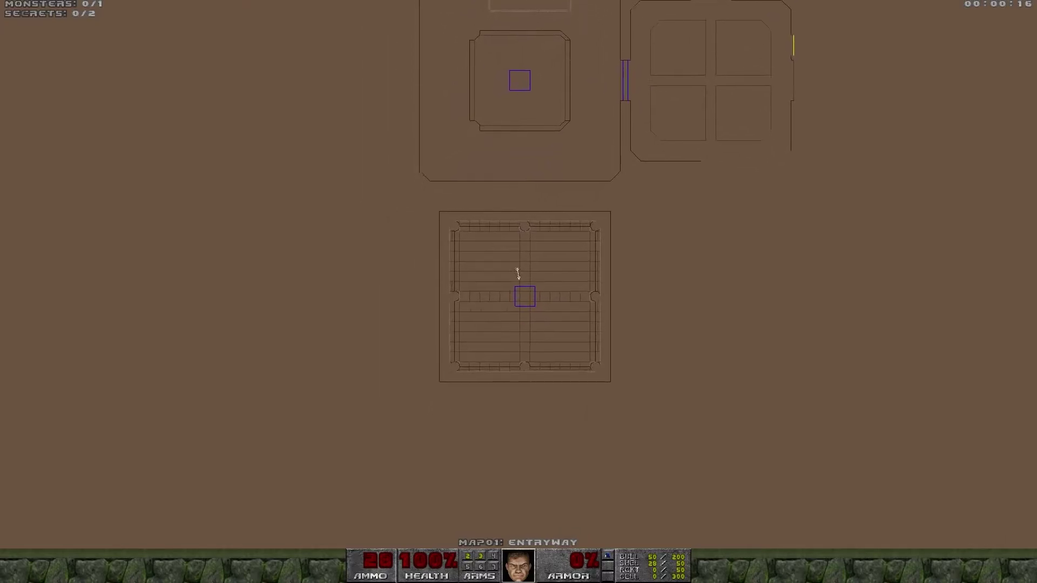
key("w")
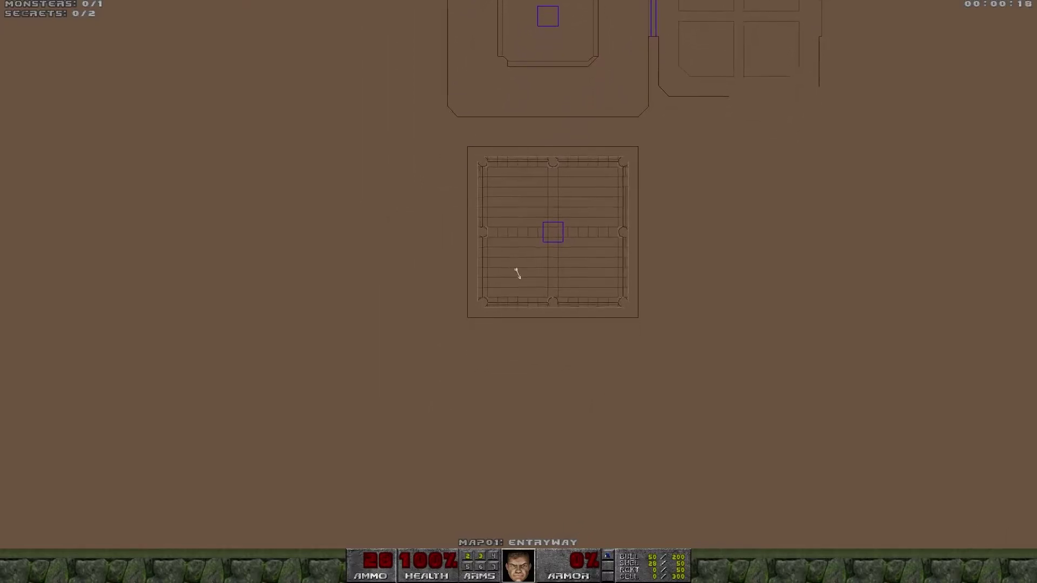
key("equal")
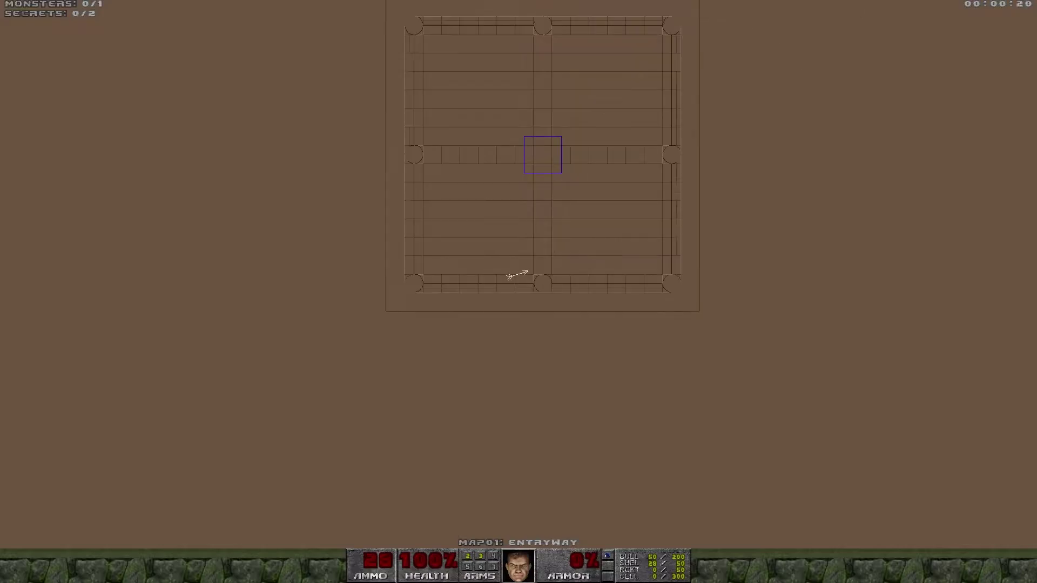
key("w")
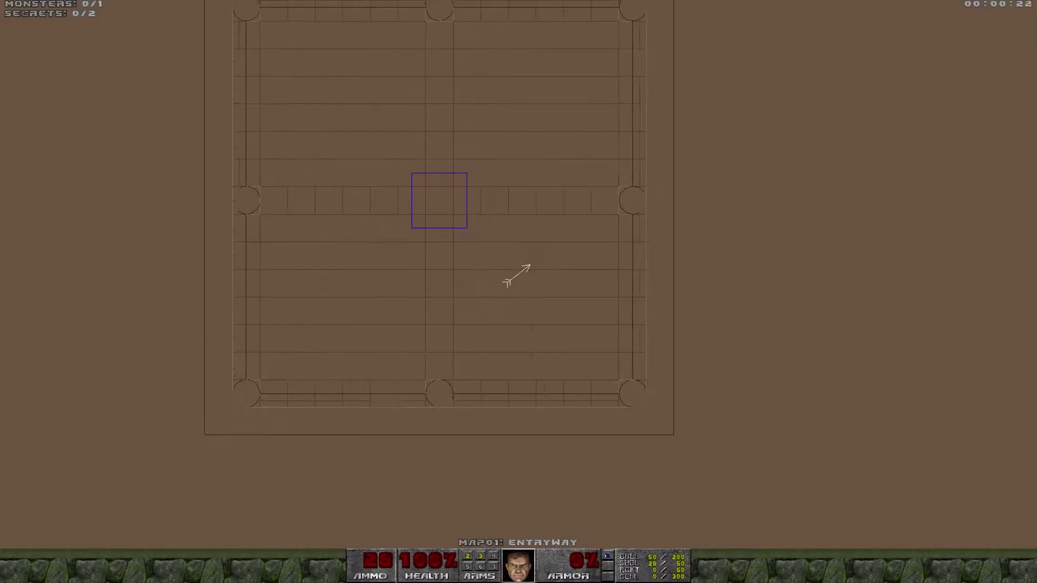
key("w")
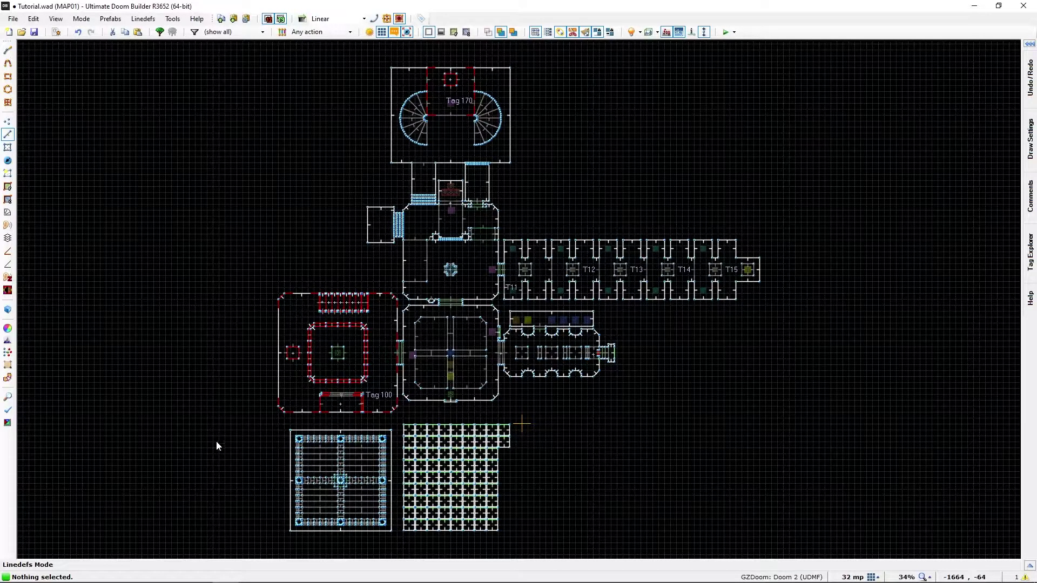
Centre the 2D map on the arched-ceiling room, then look at its arches and grille walls in Visual Mode.
scroll(216, 441, "up", 4)
middle_click_drag(261, 423, 170, 423)
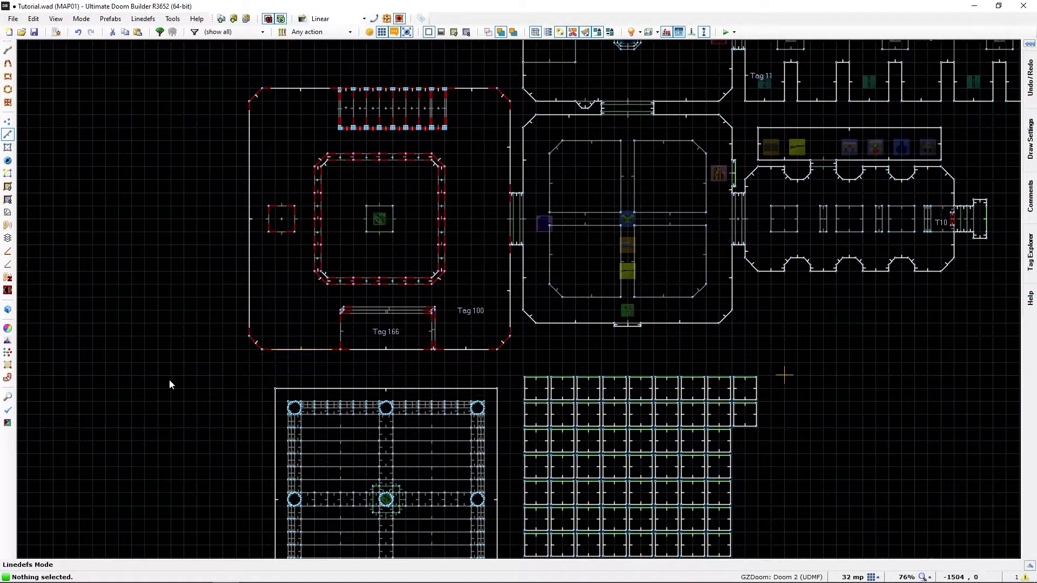
middle_click_drag(170, 379, 120, 251)
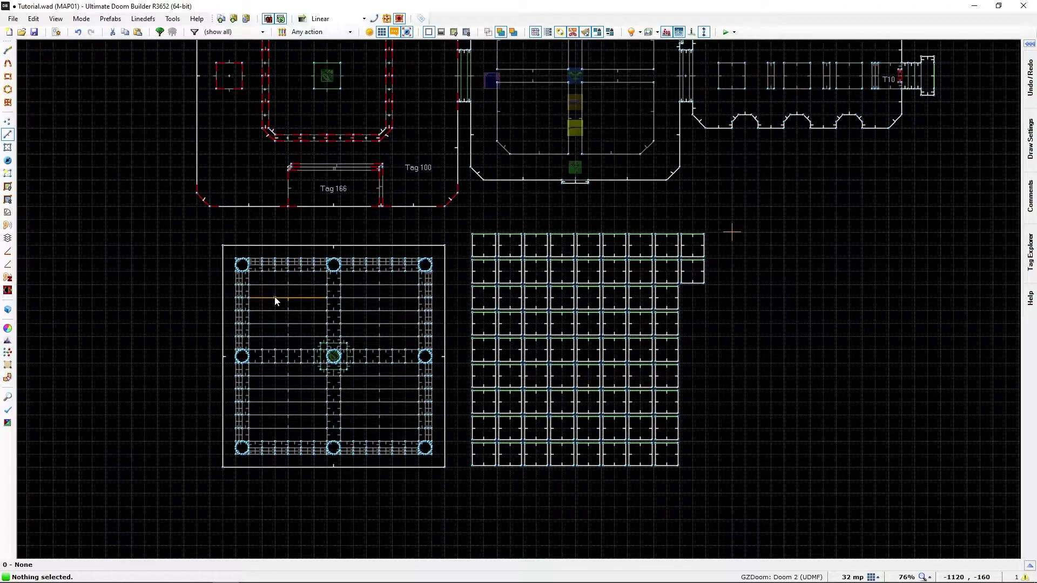
key("w")
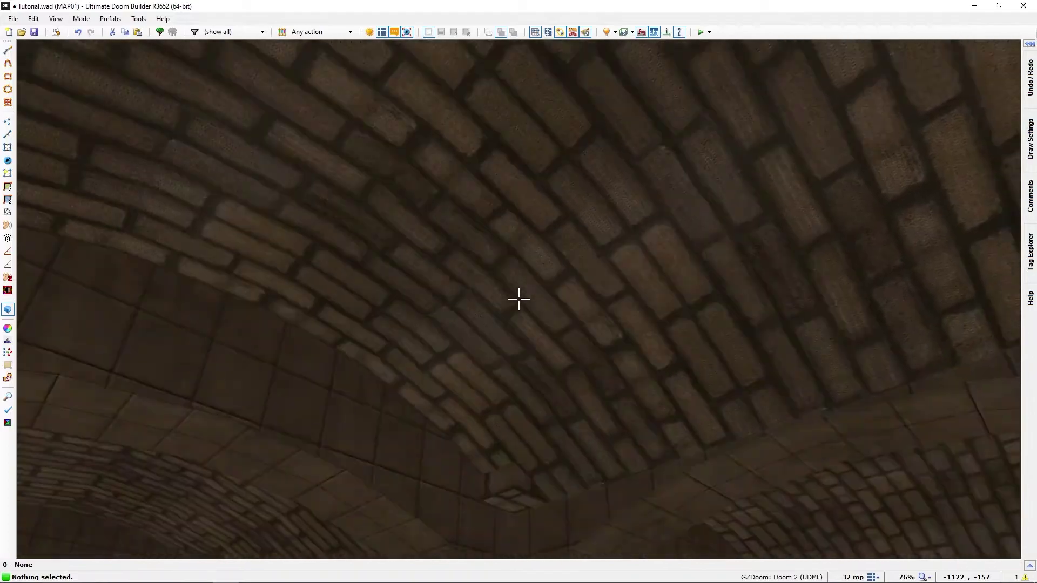
key("w")
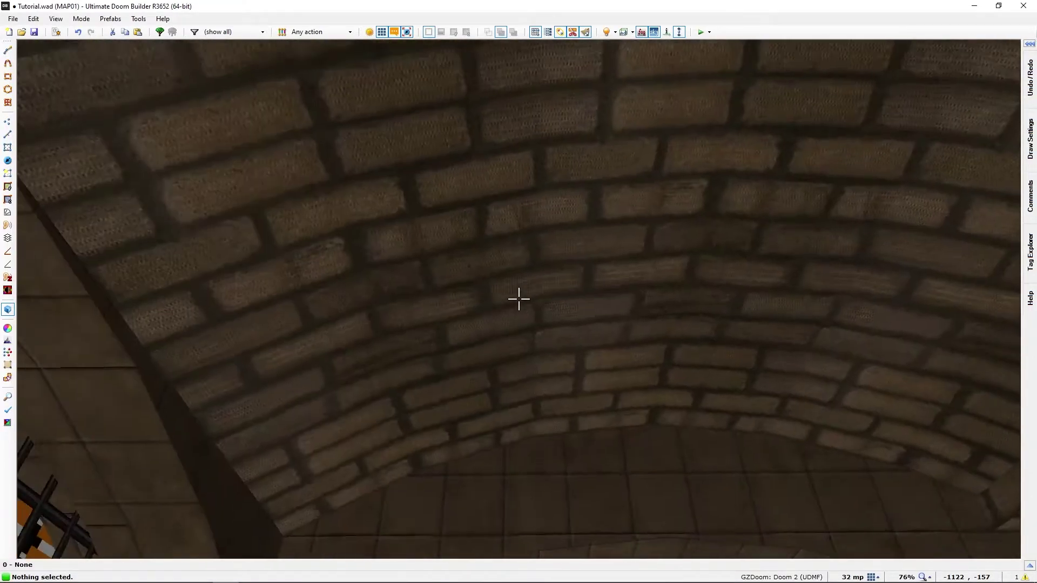
key("w")
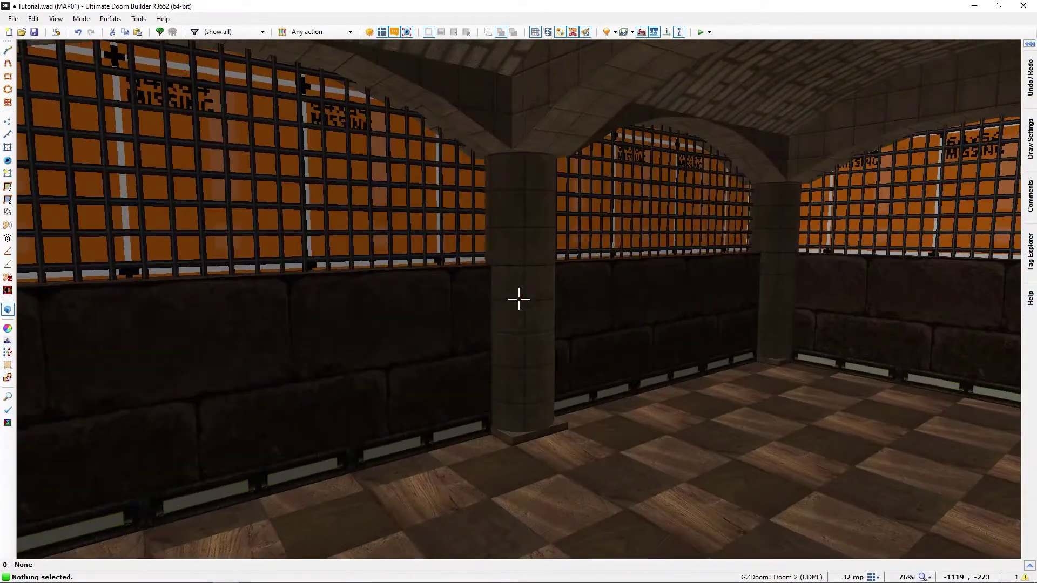
key("w")
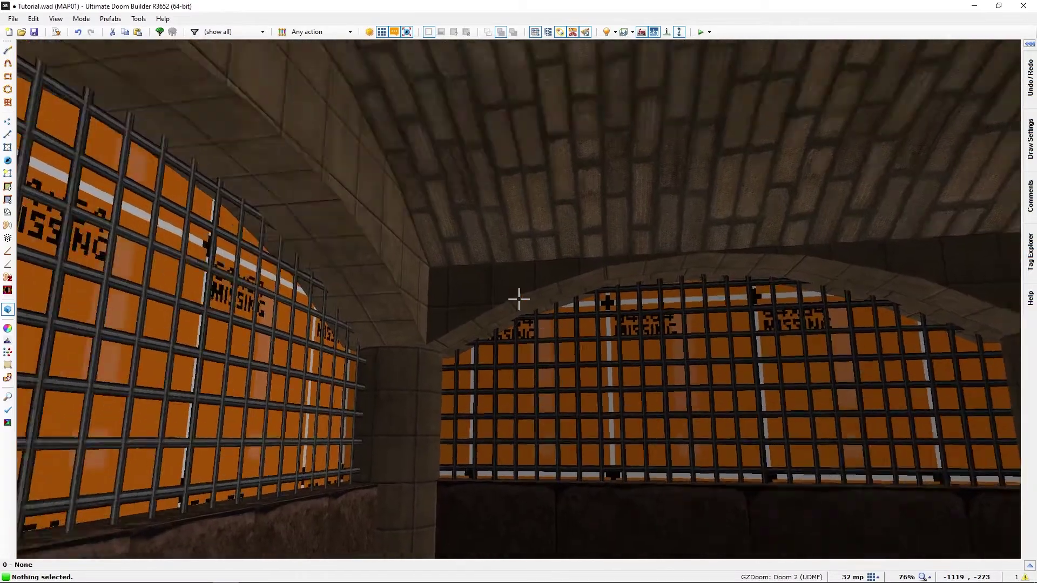
Flag a horizontal line in the arched room 'Not shown on map', then reopen its properties to verify.
key("q")
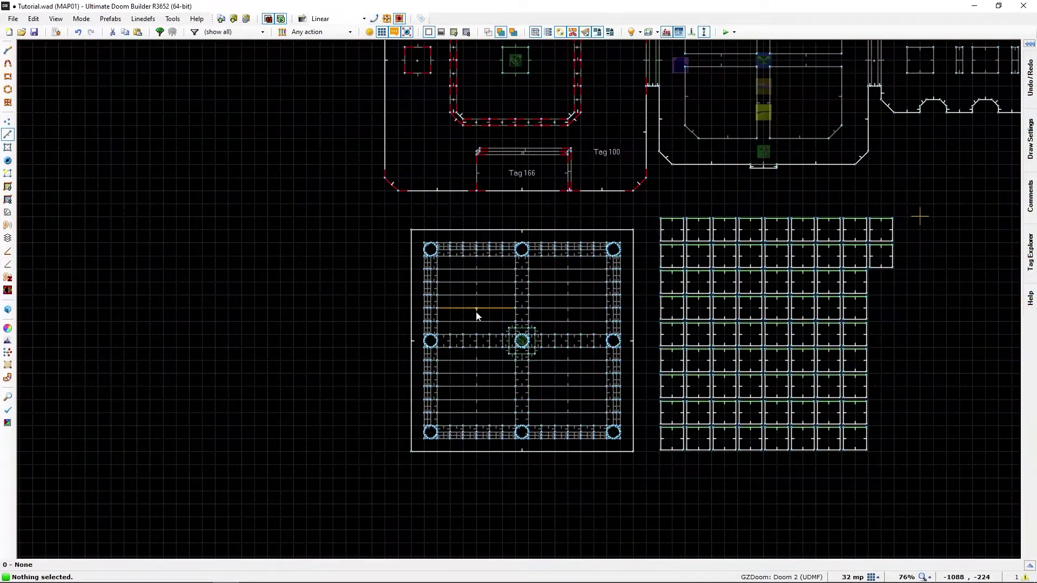
middle_click_drag(491, 306, 321, 335)
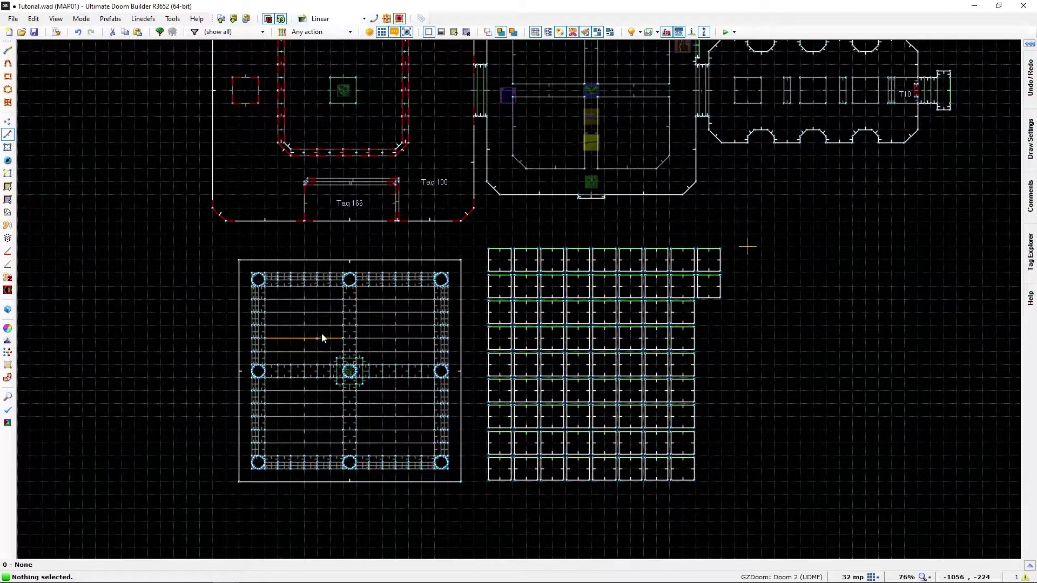
left_click(294, 300)
right_click(295, 301)
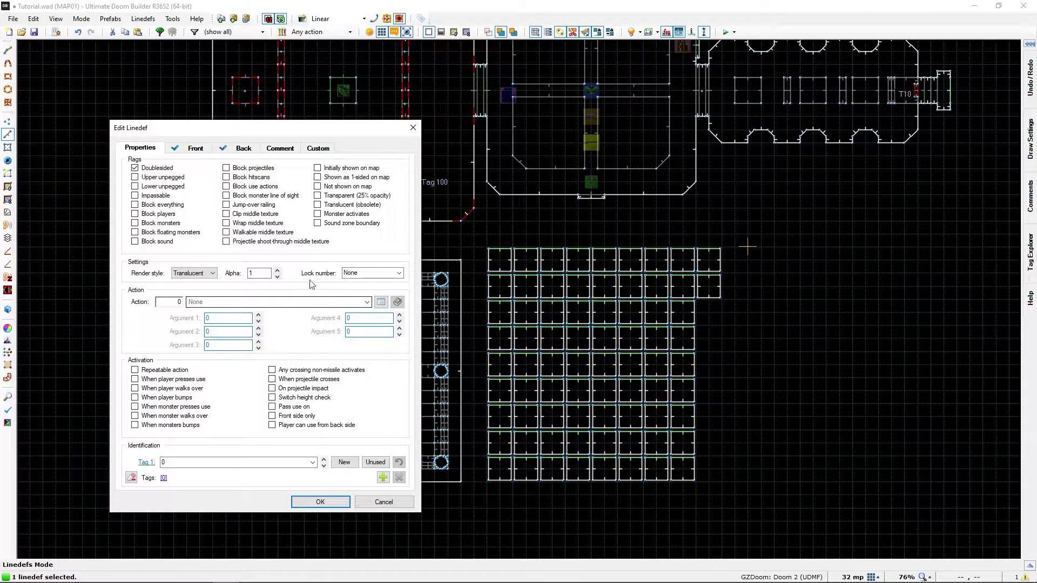
left_click(341, 187)
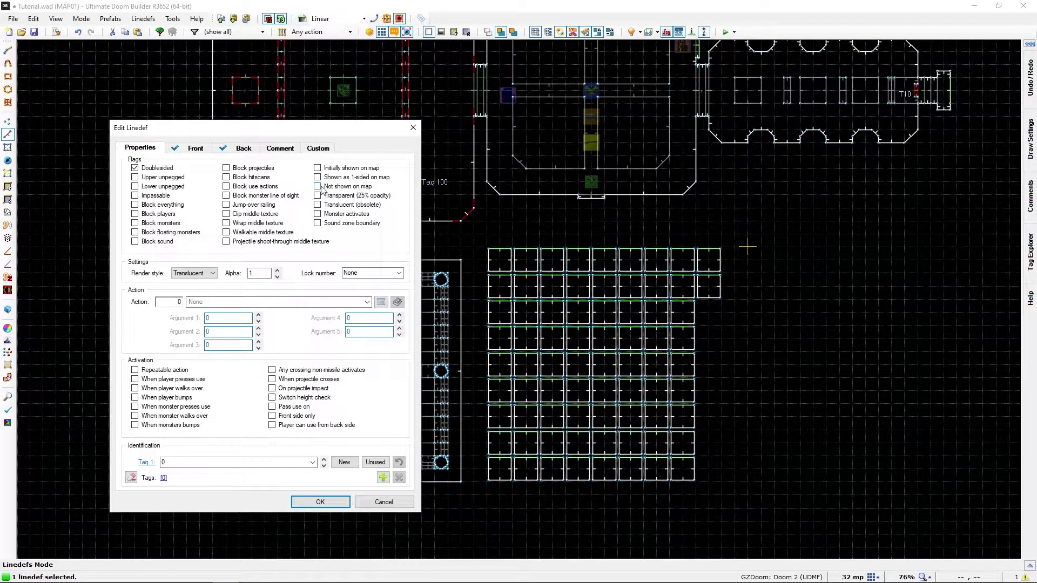
left_click(329, 505)
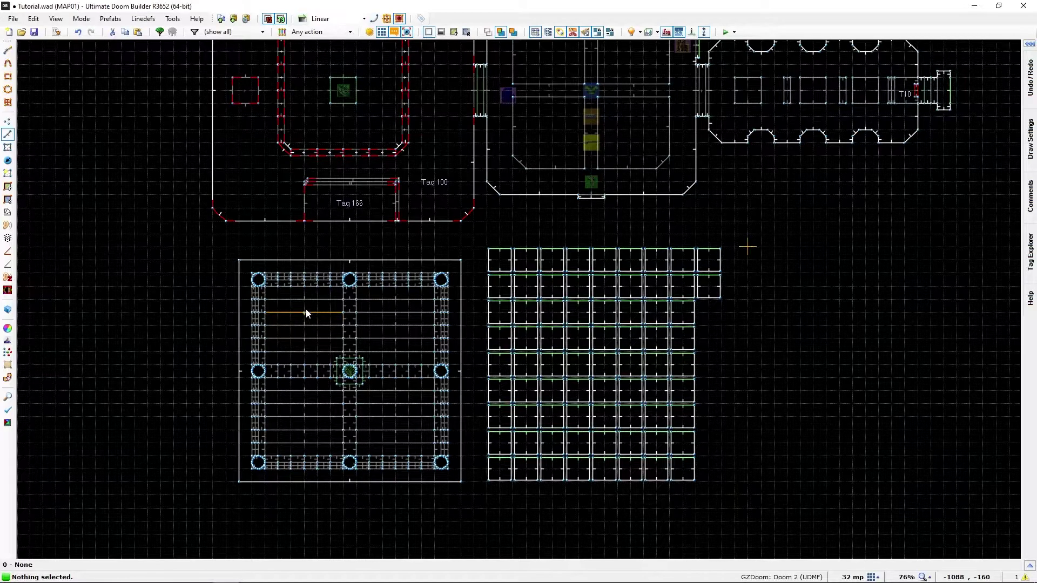
right_click(306, 304)
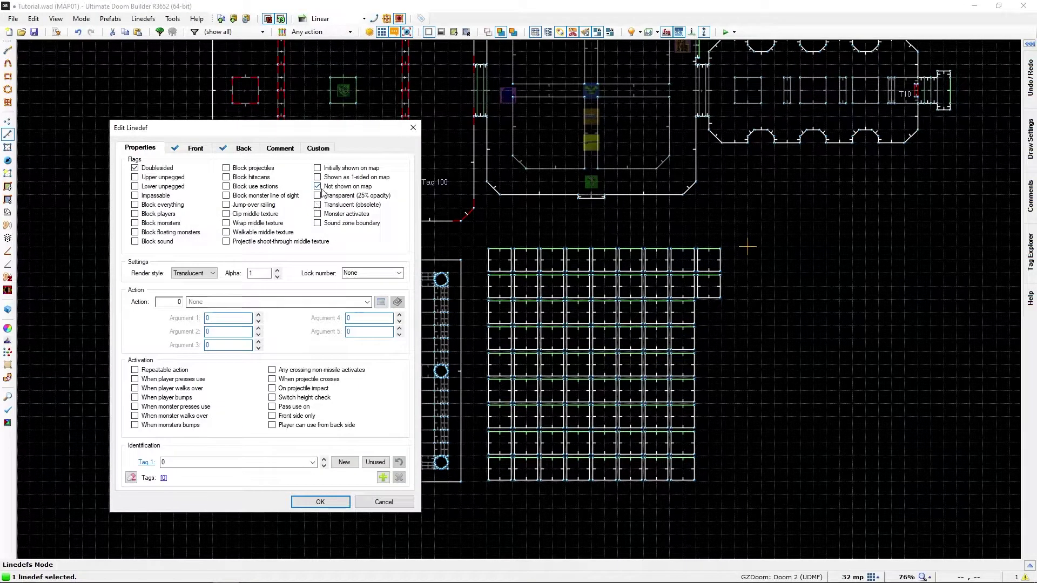
left_click(322, 503)
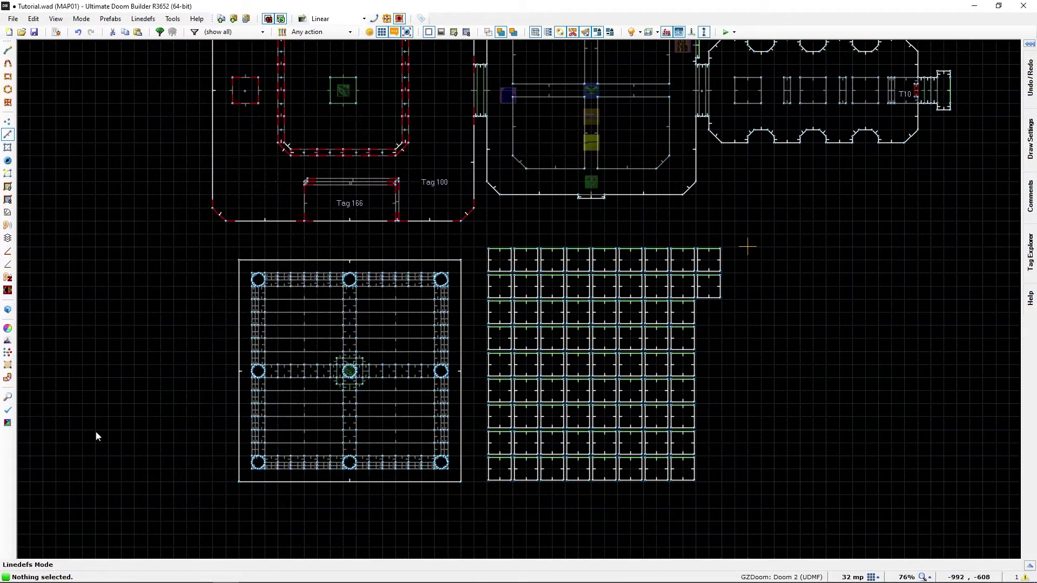
scroll(273, 333, "up", 1)
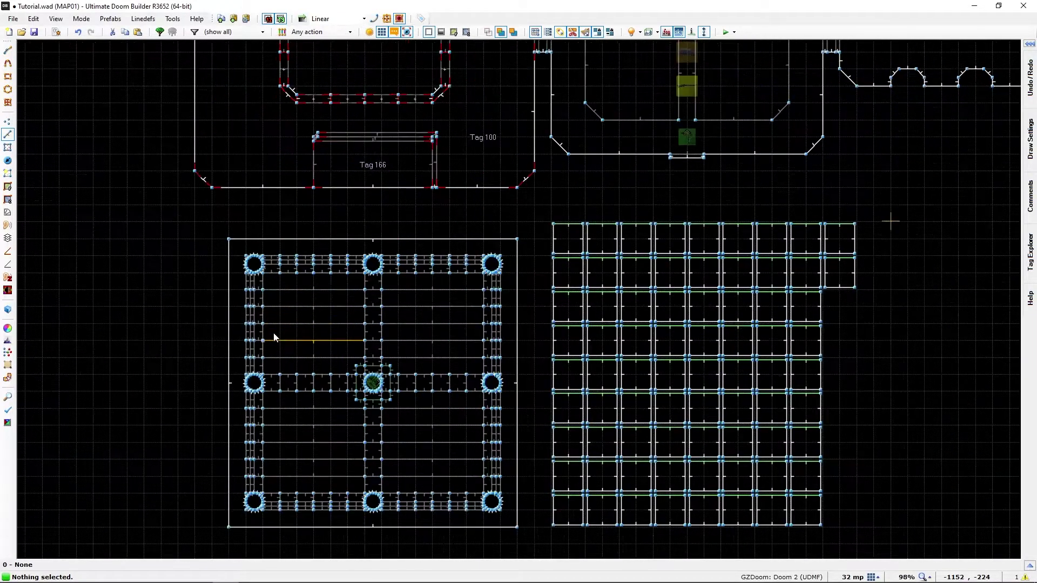
left_click_drag(241, 248, 505, 519)
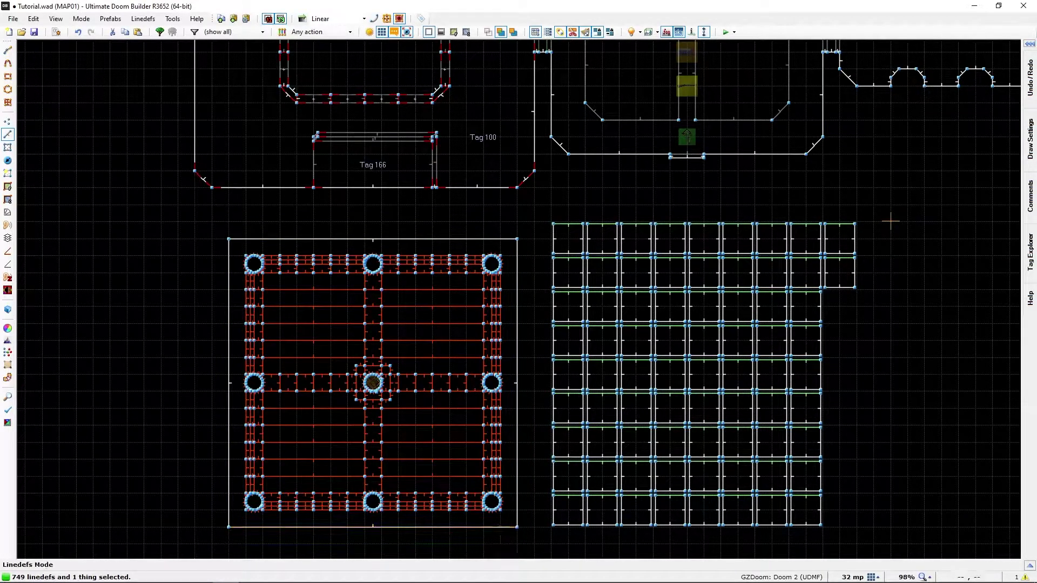
left_click(314, 542)
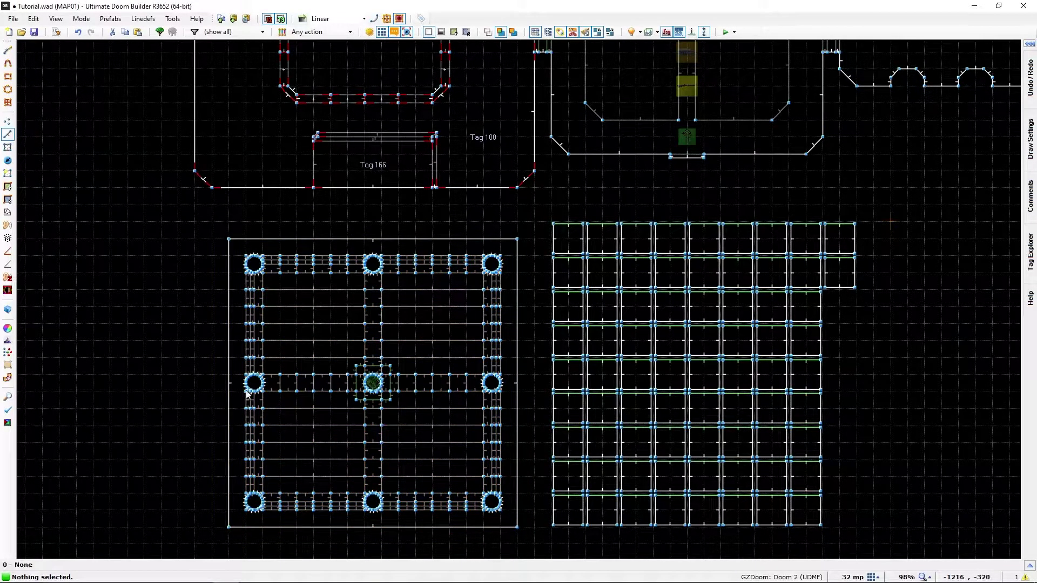
scroll(249, 395, "up", 4)
left_click(301, 311)
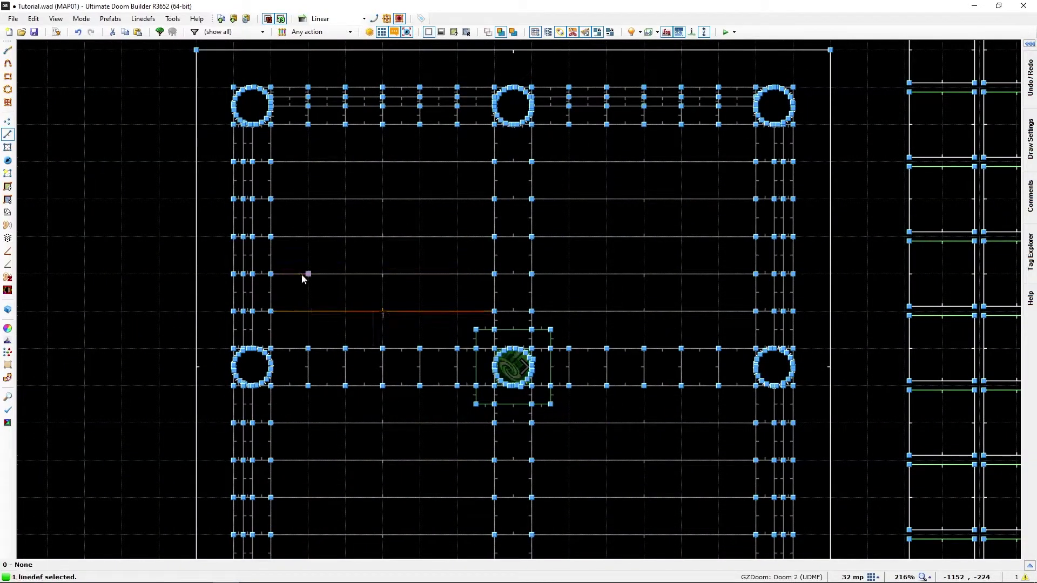
left_click(303, 274)
left_click(307, 238)
left_click(262, 274)
left_click(262, 237)
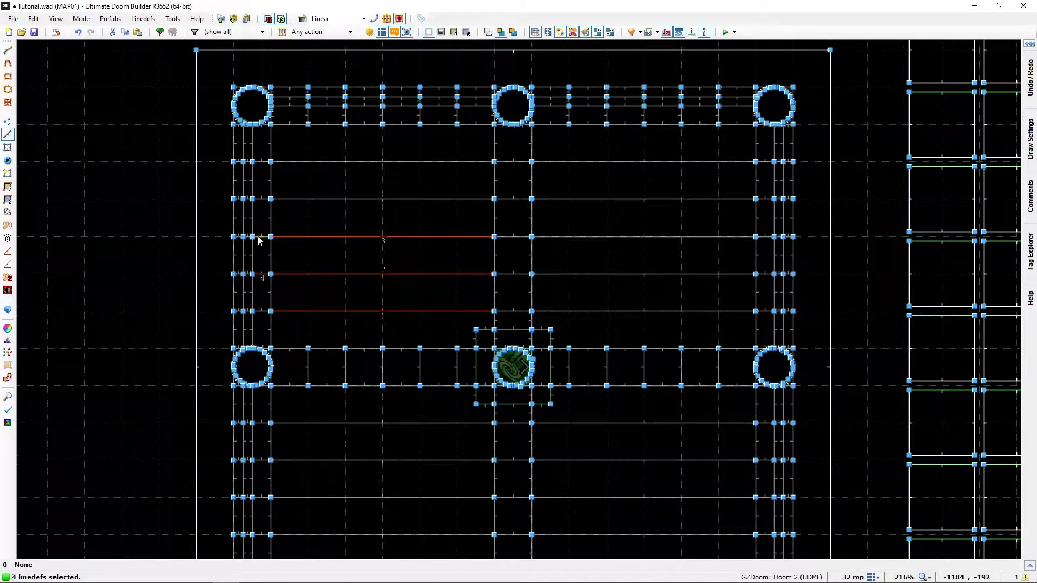
left_click(254, 181)
left_click(260, 163)
left_click(401, 245)
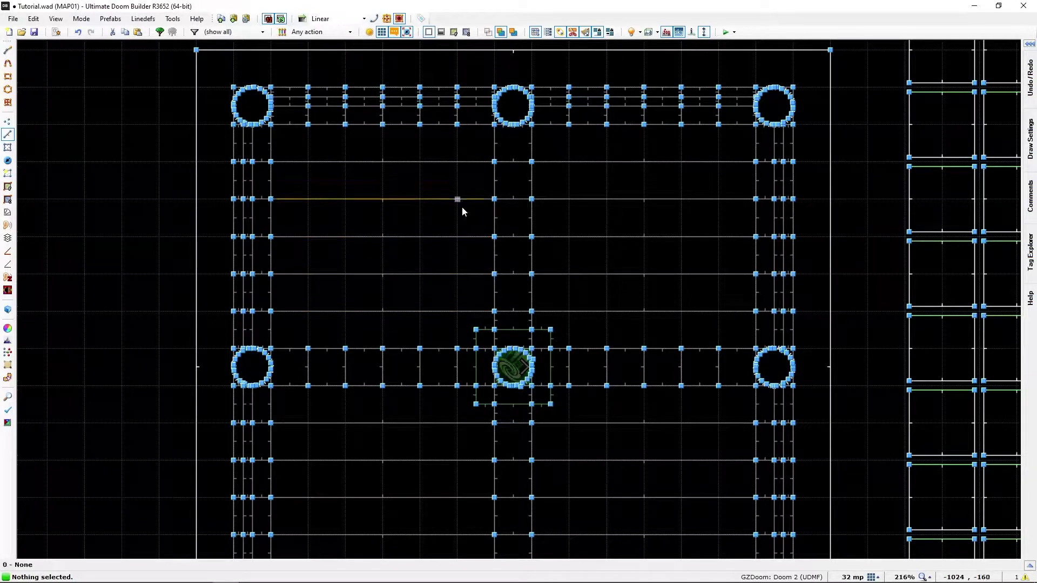
scroll(460, 223, "down", 1)
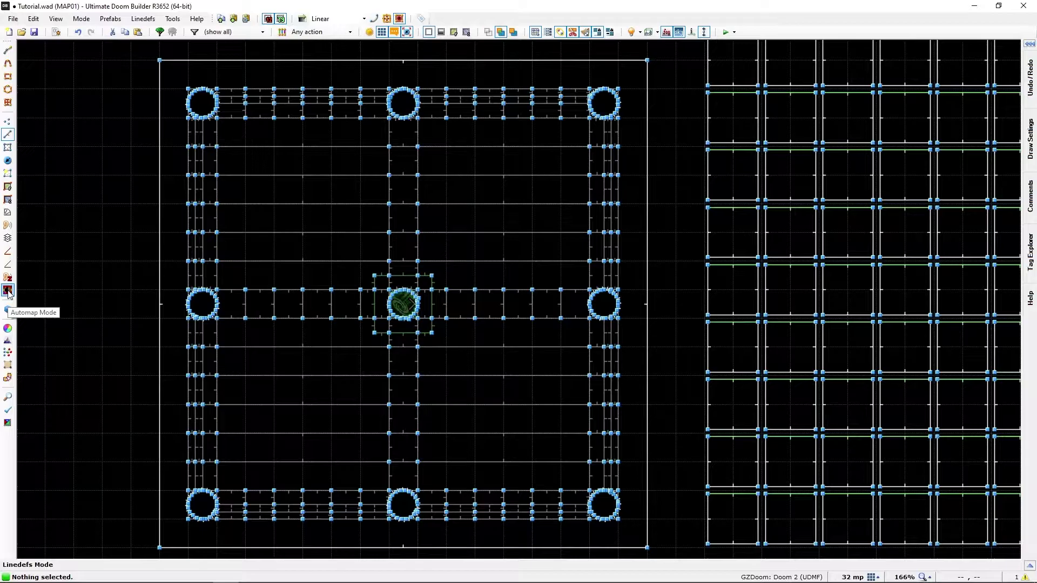
Switch to Automap mode and pan across the zoomed-out map to survey the other rooms.
left_click(8, 292)
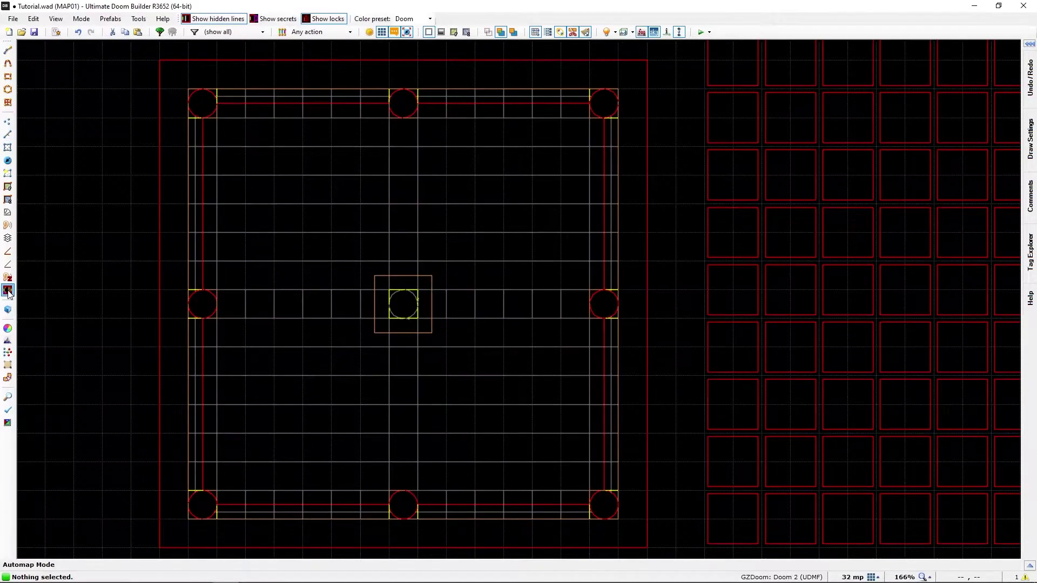
scroll(387, 297, "down", 4)
middle_click_drag(430, 280, 404, 535)
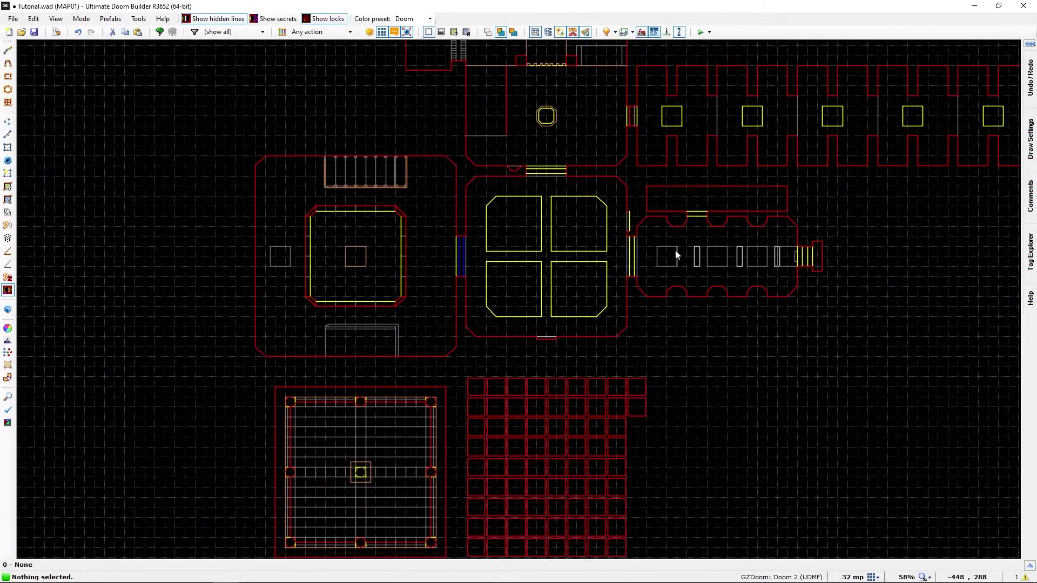
middle_click_drag(675, 254, 567, 446)
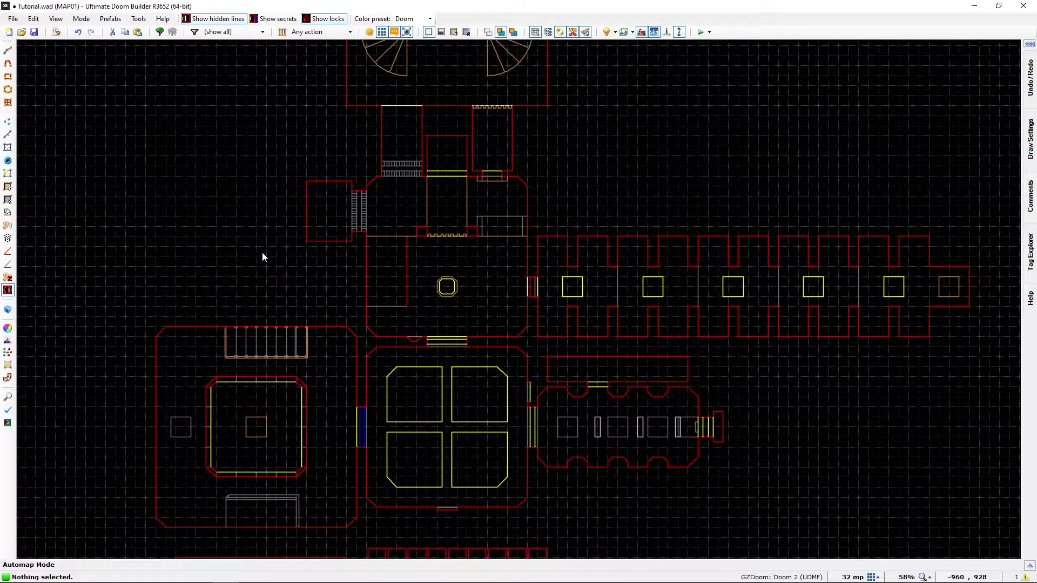
middle_click_drag(244, 206, 242, 341)
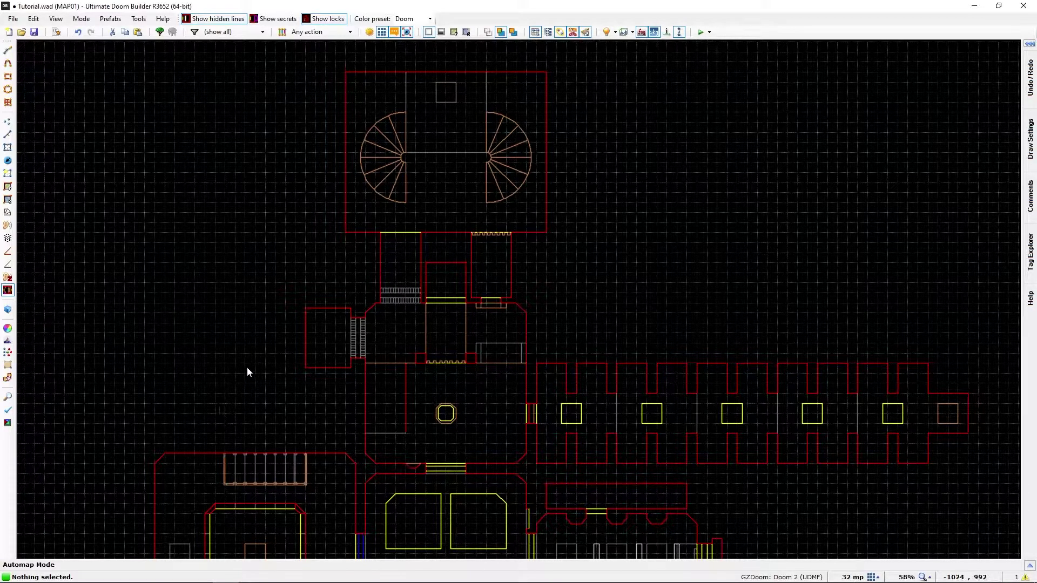
Move the view back and zoom in with the square room centred.
key("Down")
key("Down")
key("Left")
key("Down")
key("Down")
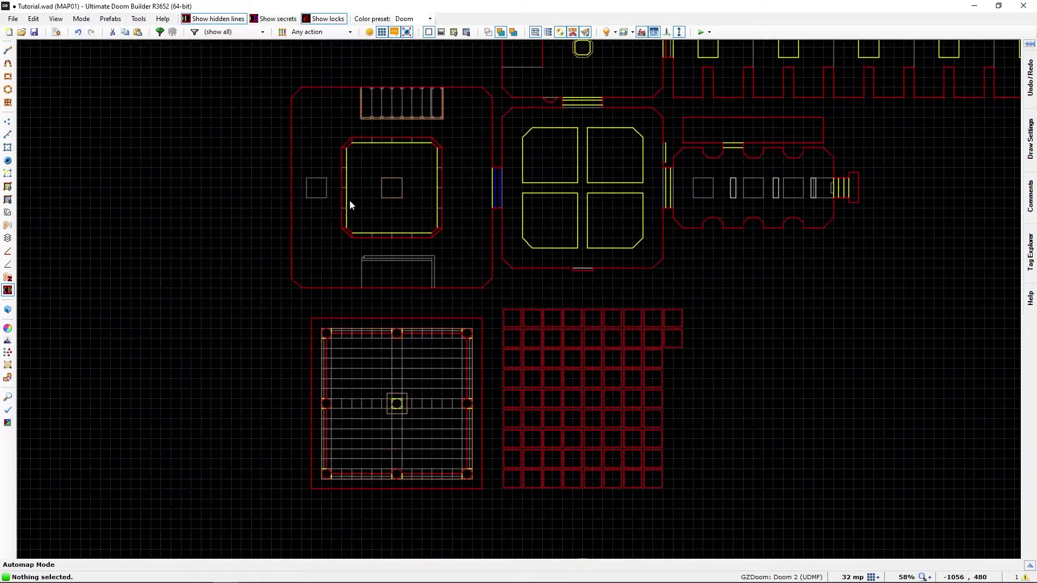
scroll(342, 255, "up", 6)
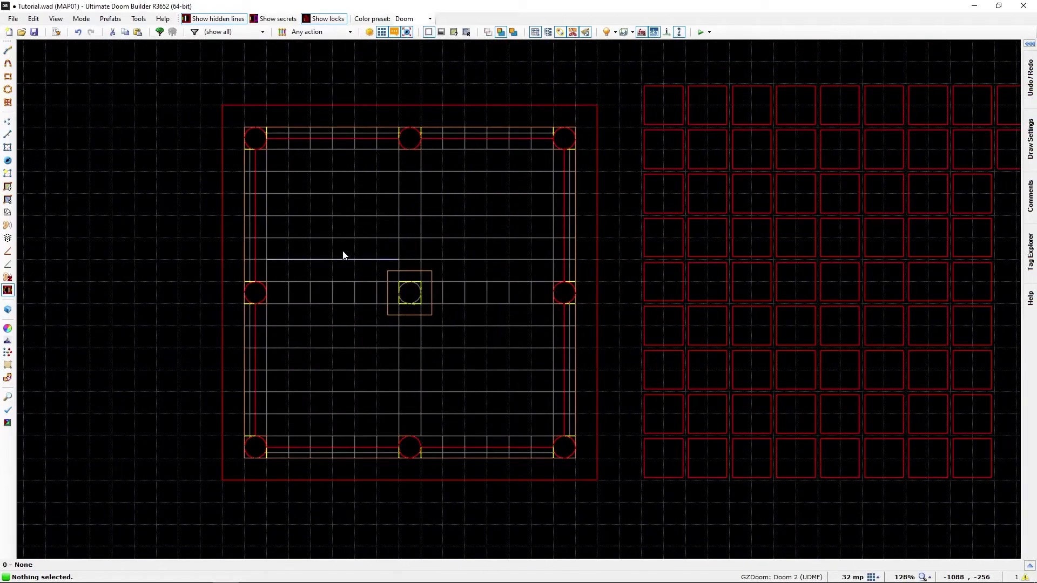
middle_click_drag(342, 255, 282, 254)
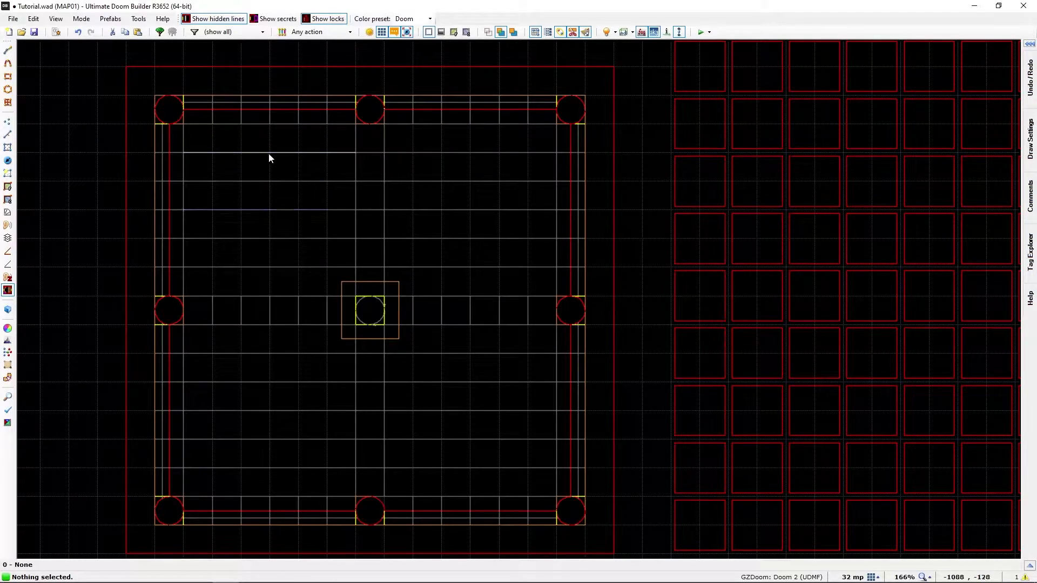
left_click(241, 182)
left_click(252, 183)
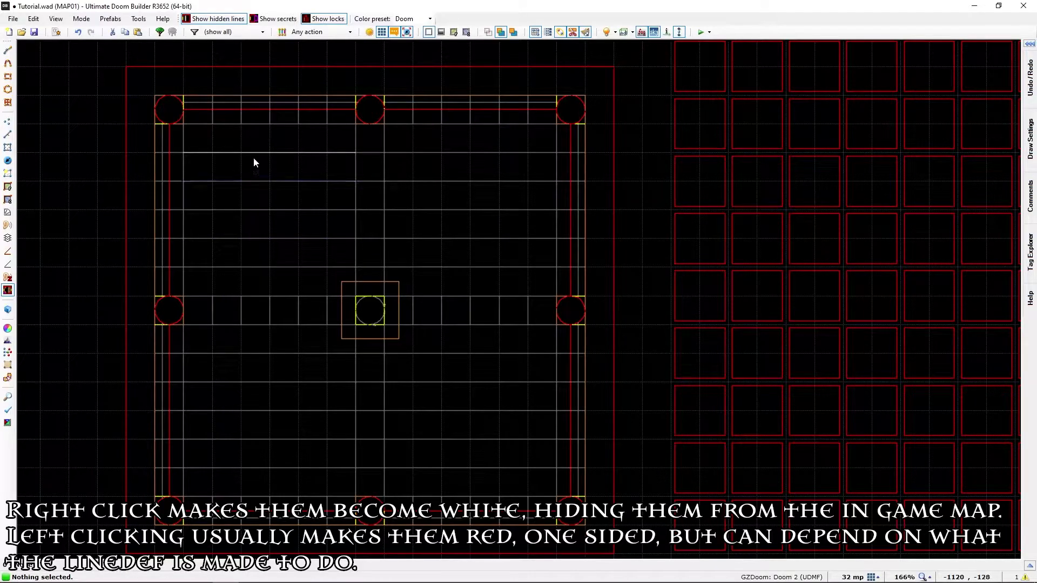
left_click(249, 182)
left_click(242, 184)
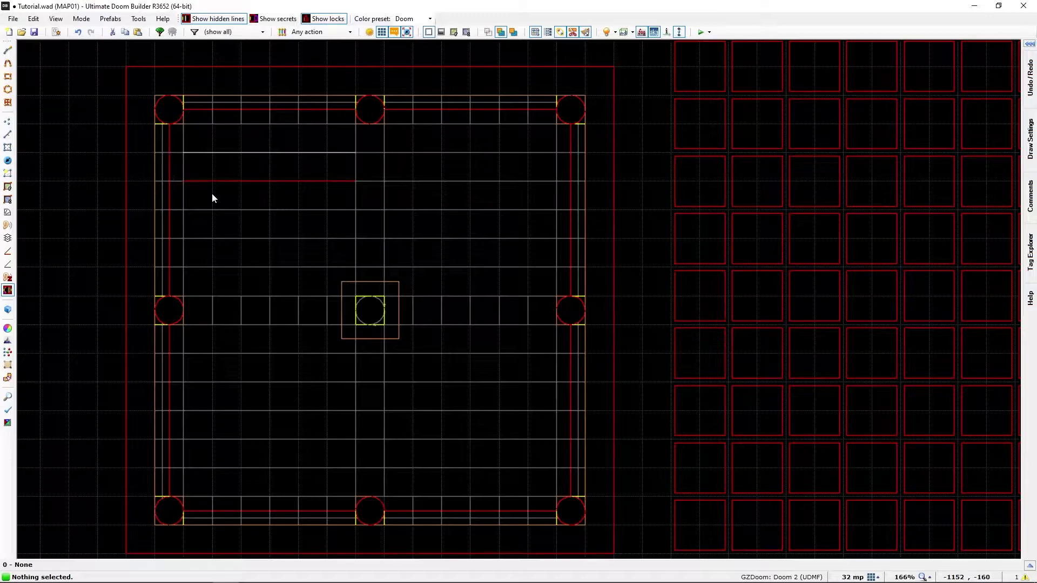
left_click(248, 182)
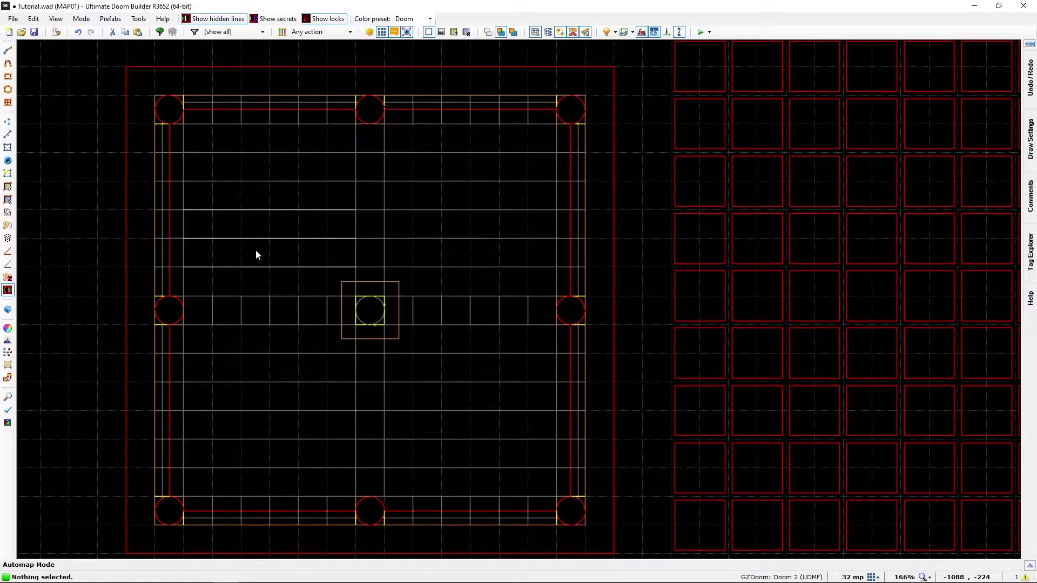
In Linedefs mode, flag one square-room clutter linedef as 'Not shown on map'.
key("l")
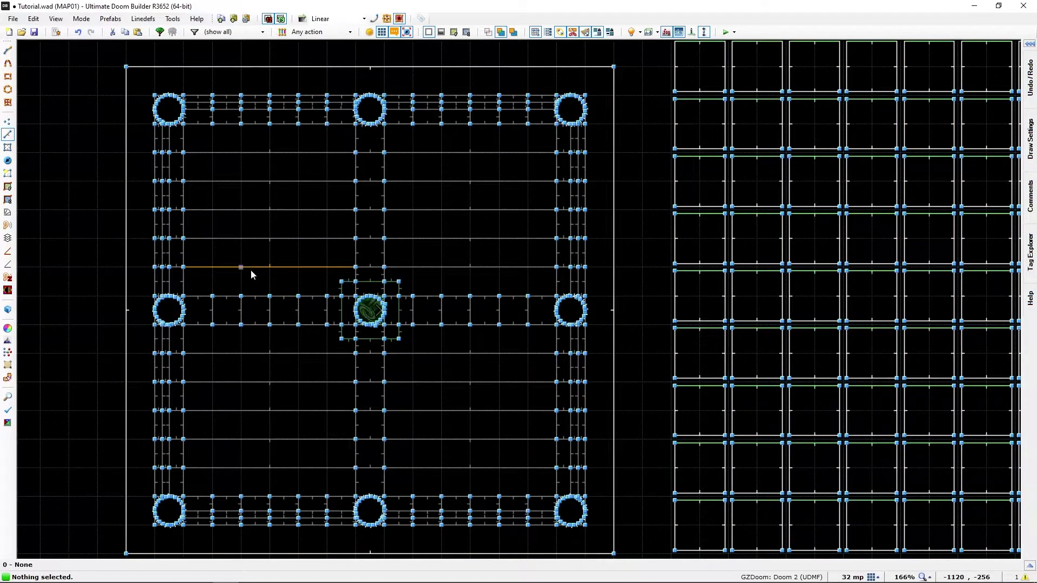
double_click(254, 210)
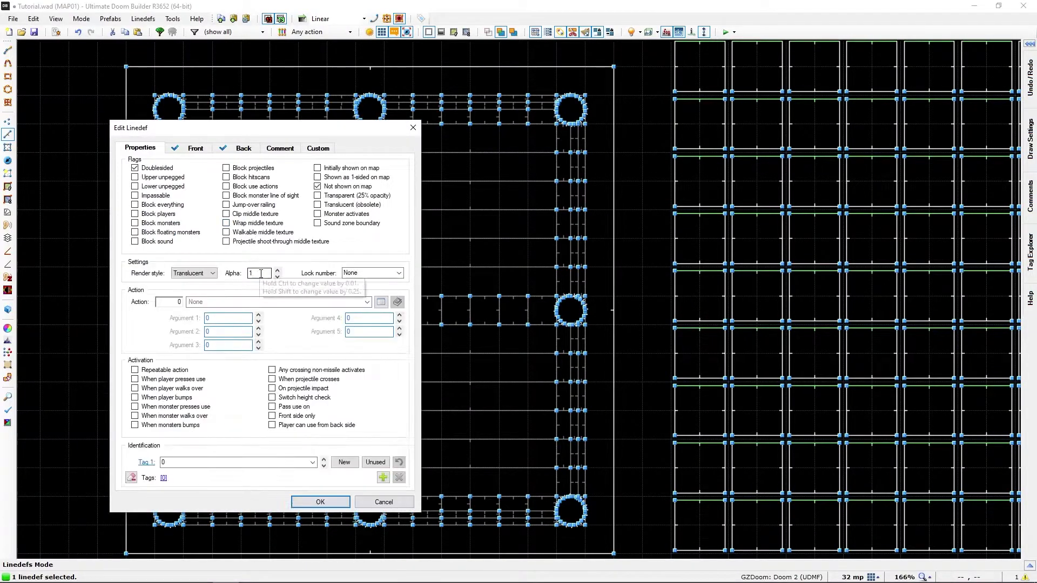
left_click(317, 186)
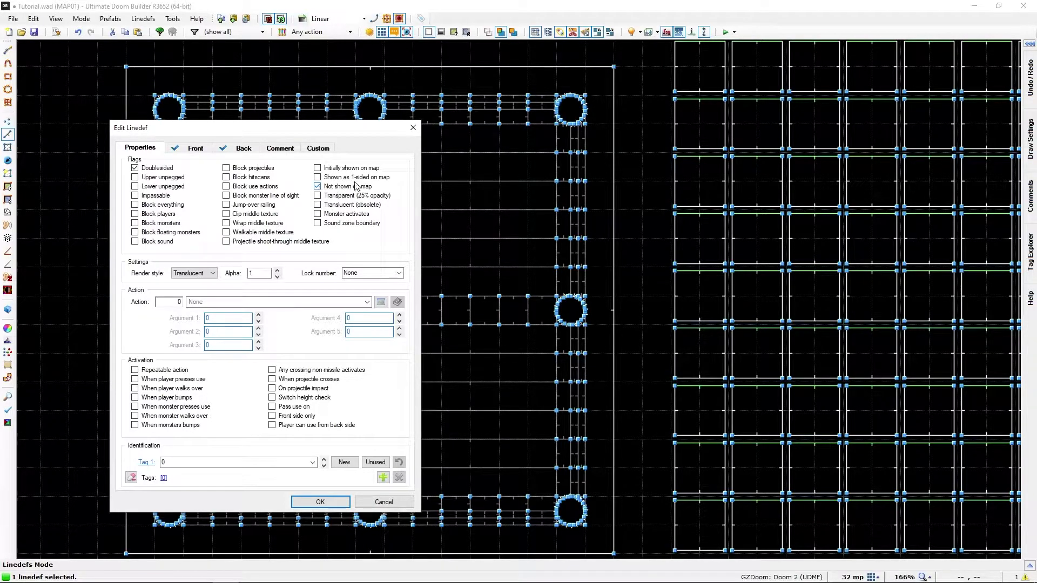
key("Return")
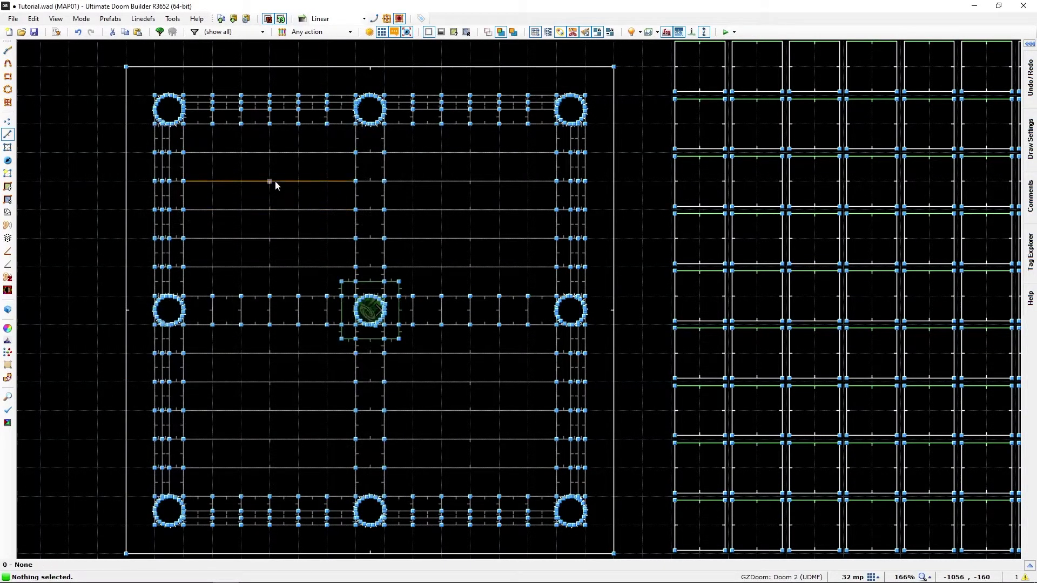
Inspect another clutter linedef's properties, then return to the Automap preview.
right_click(274, 154)
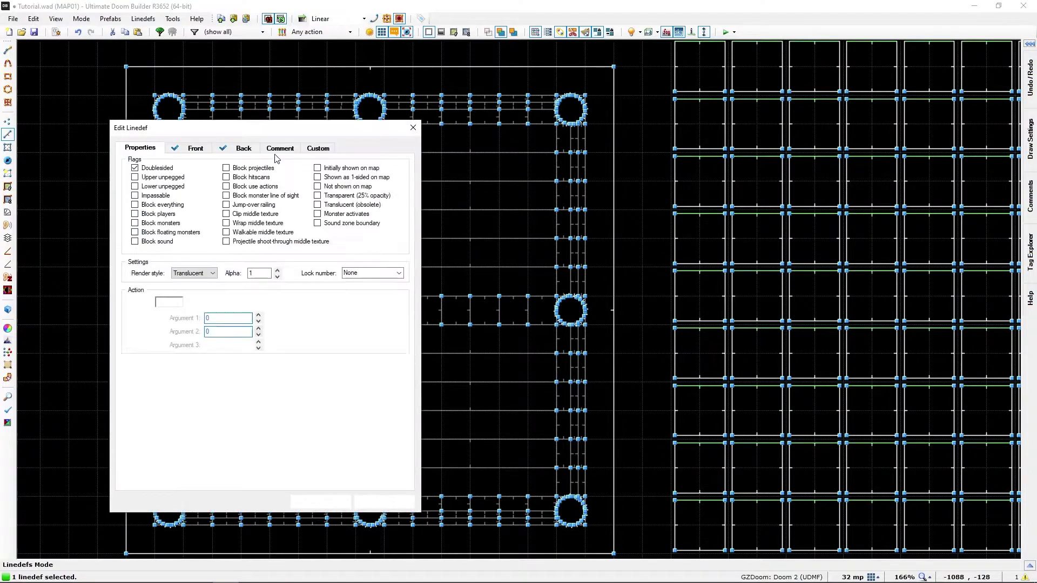
key("Return")
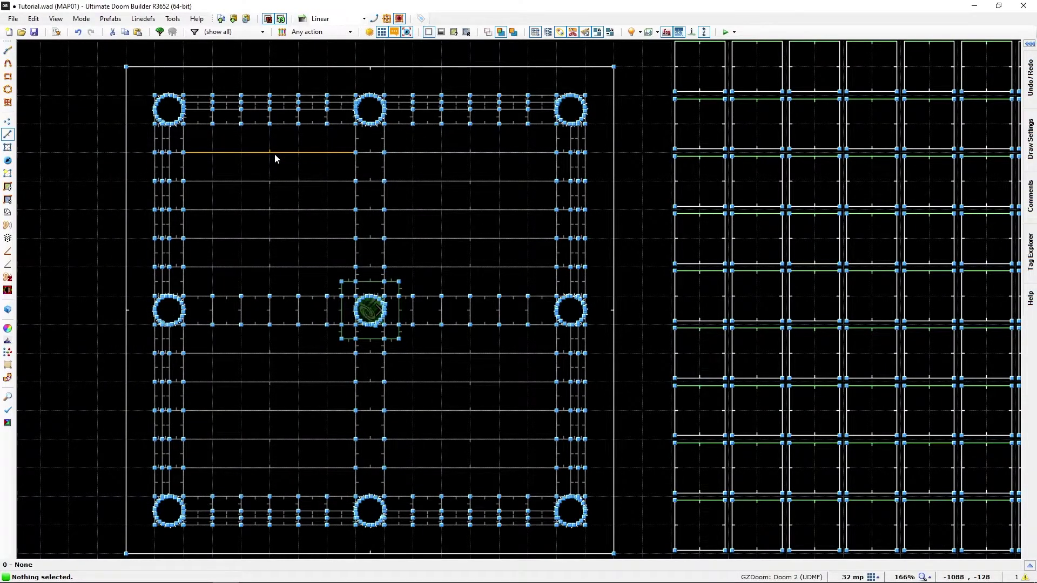
left_click(8, 290)
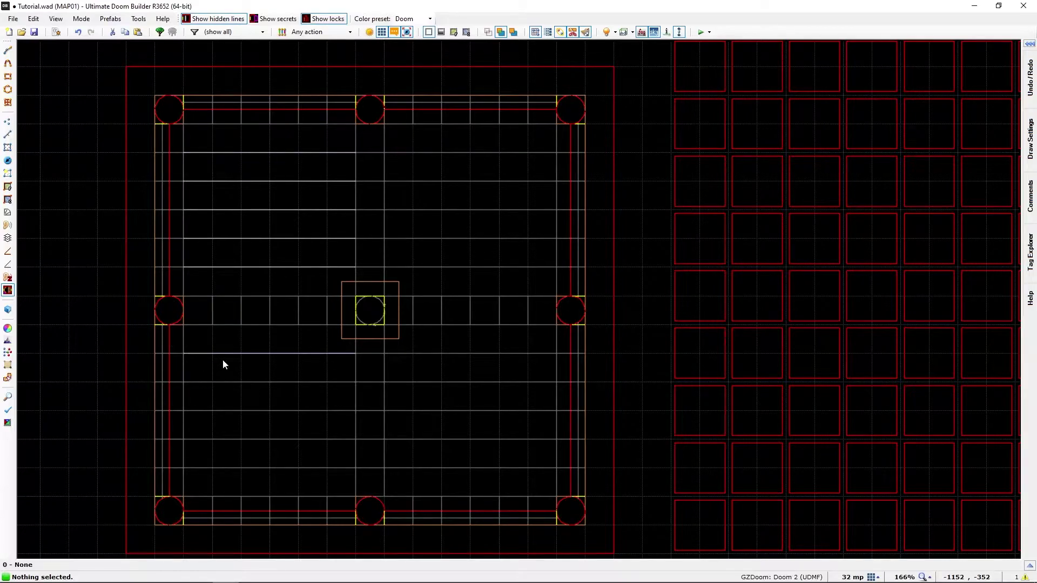
Toggle the four lower-left horizontal lines to hidden on the automap.
left_click(232, 381)
left_click(231, 410)
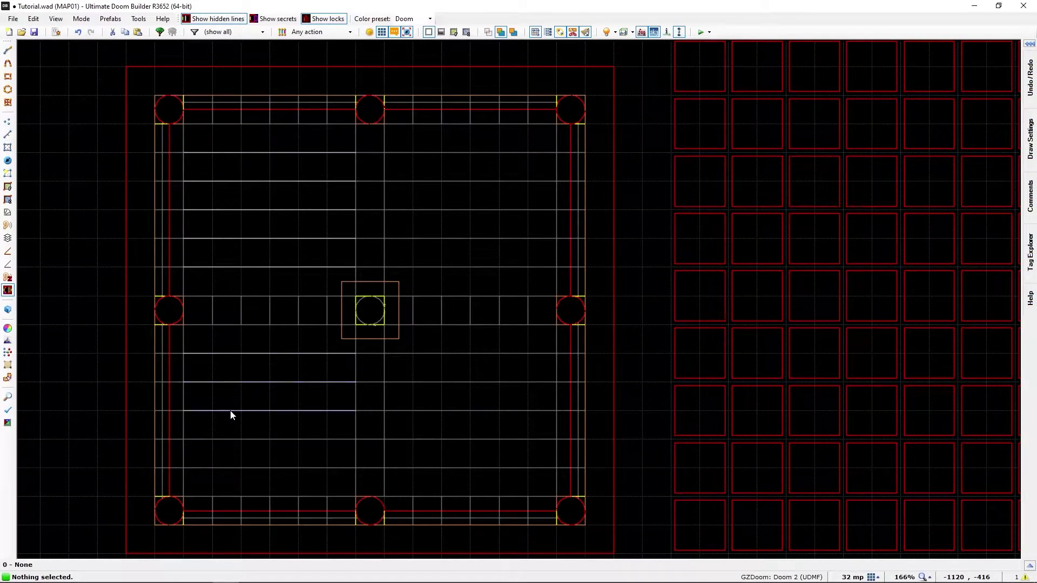
left_click(229, 439)
left_click(234, 464)
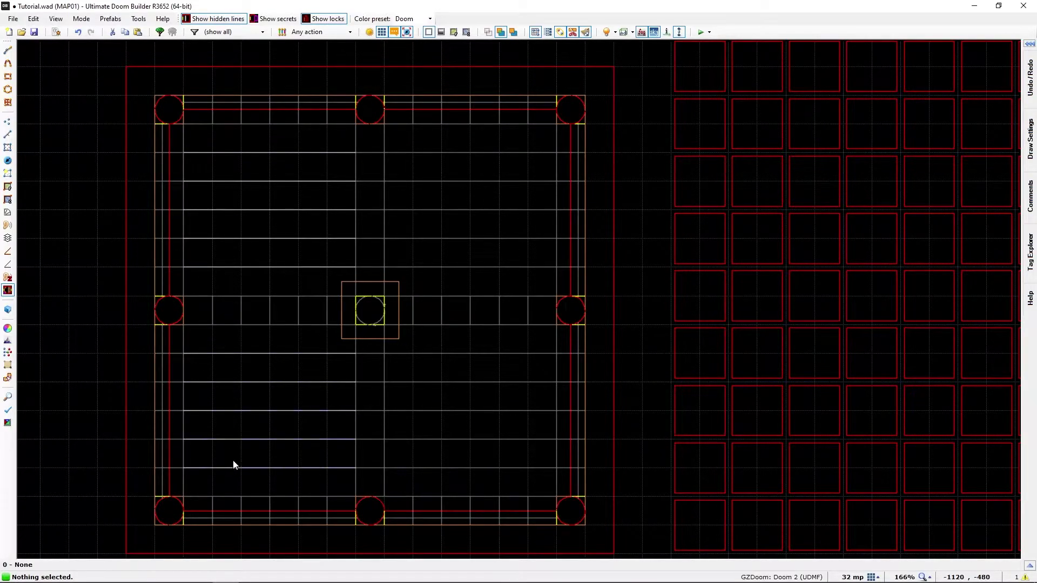
Toggle the nine right-half horizontal lines, lower and upper rows, to hidden on the automap.
left_click(452, 467)
left_click(451, 440)
left_click(452, 411)
left_click(452, 383)
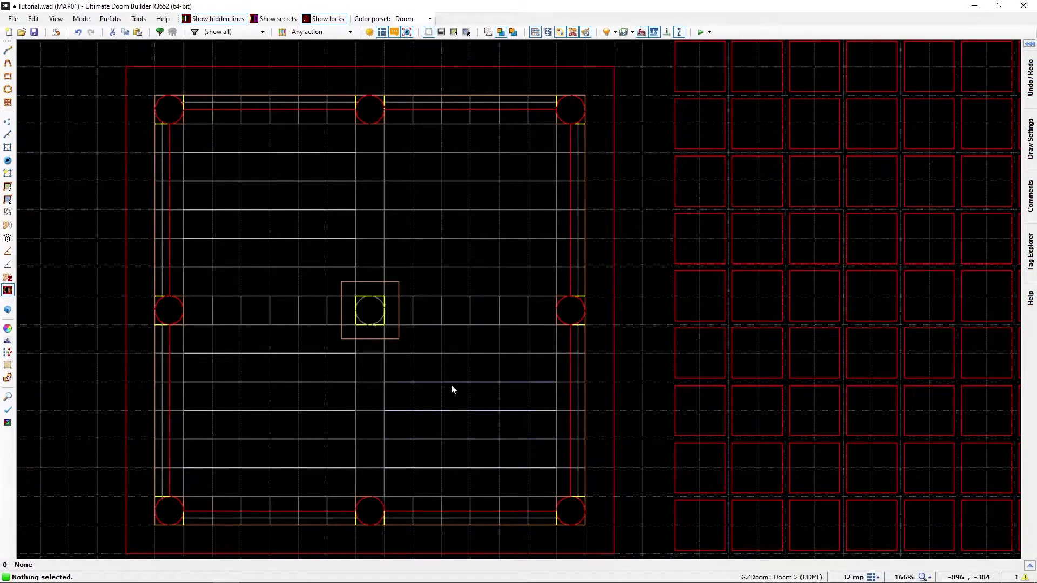
left_click(452, 352)
left_click(441, 253)
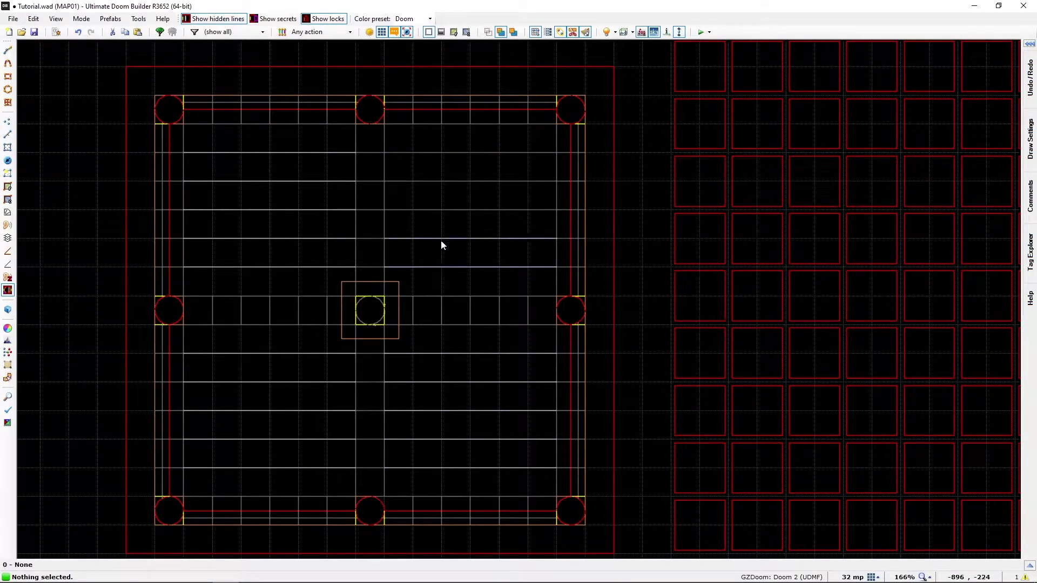
left_click(444, 240)
left_click(445, 204)
left_click(448, 178)
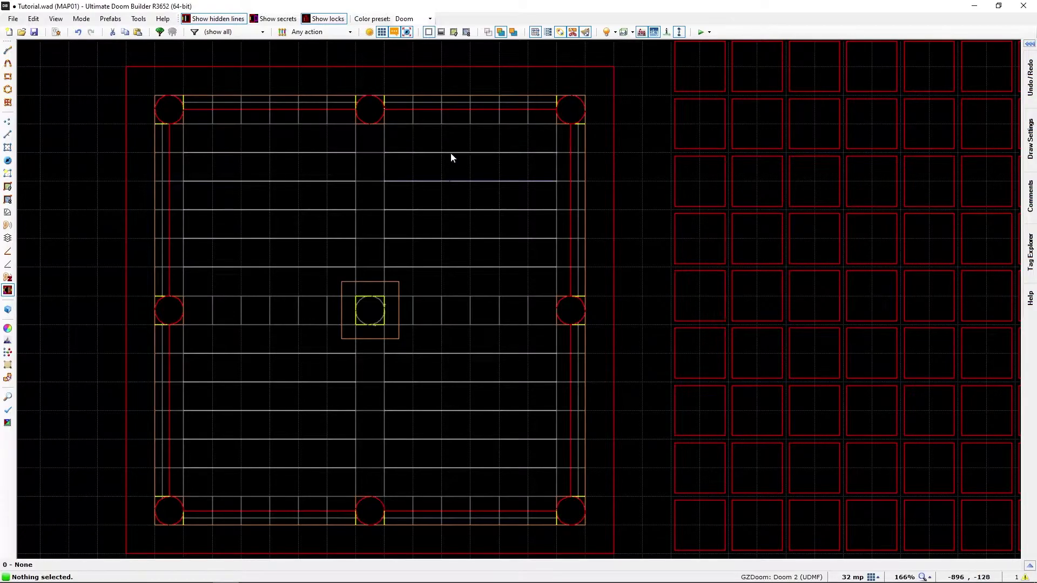
In Linedefs mode, open an upper right-half horizontal line's properties to confirm it's flagged 'Not shown on map'.
key("l")
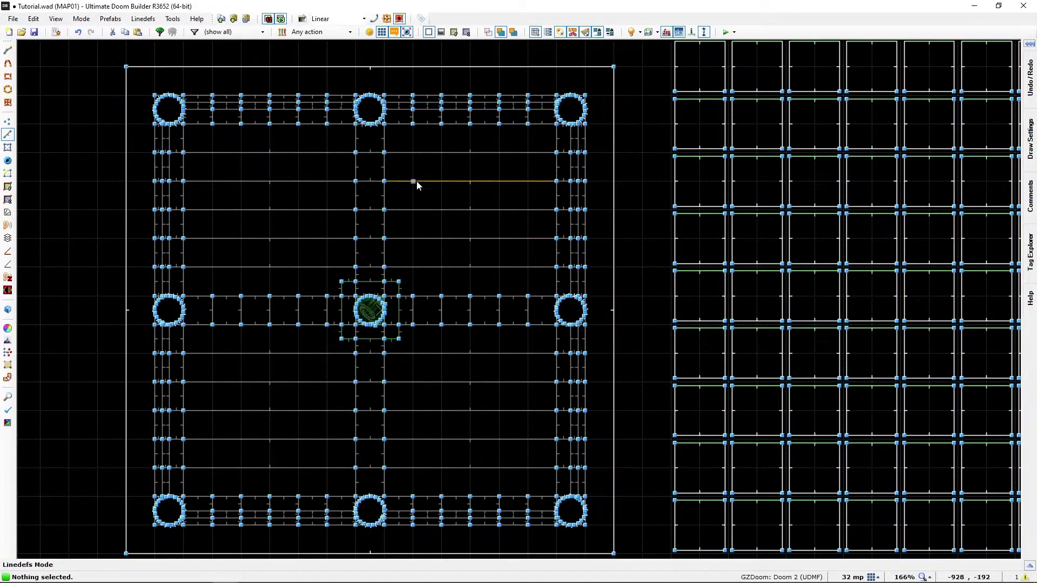
left_click(429, 152)
right_click(429, 150)
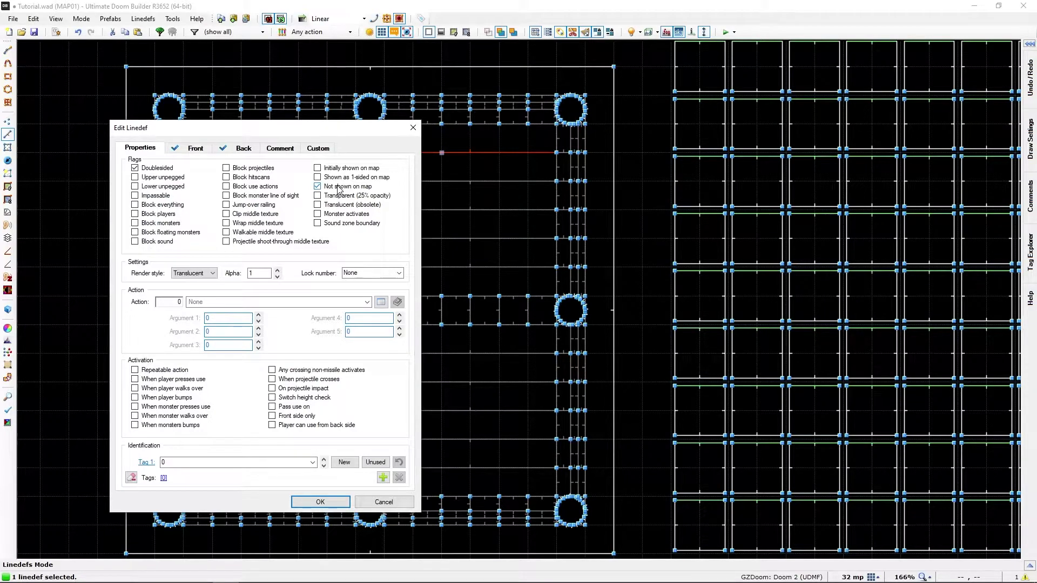
key("Return")
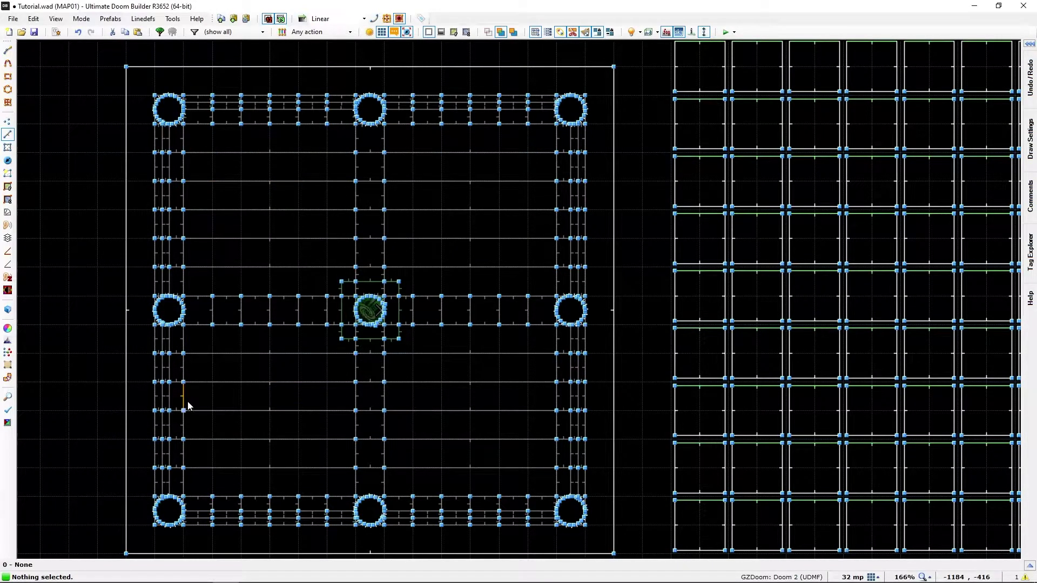
Show the square room in Automap mode again.
left_click(8, 290)
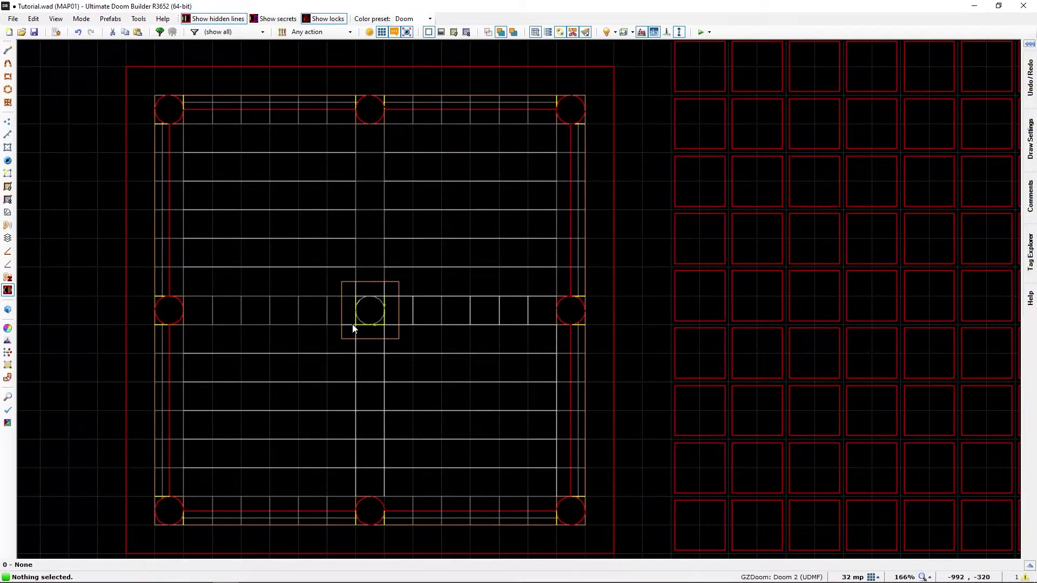
Box-select the 35 teleport-pad linedefs, flag them 'Not shown on map', then deselect them.
key("l")
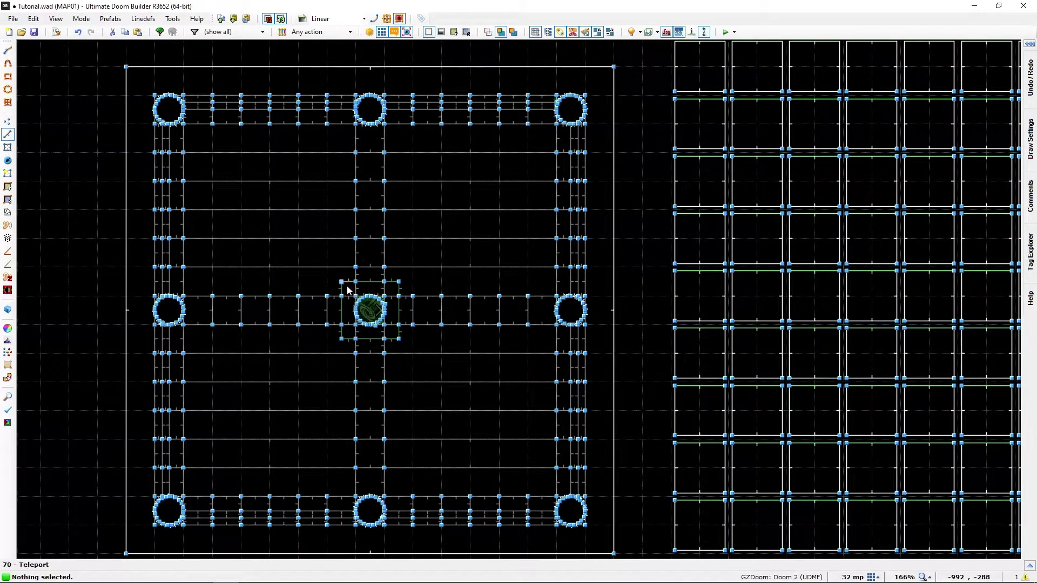
left_click_drag(347, 289, 399, 340)
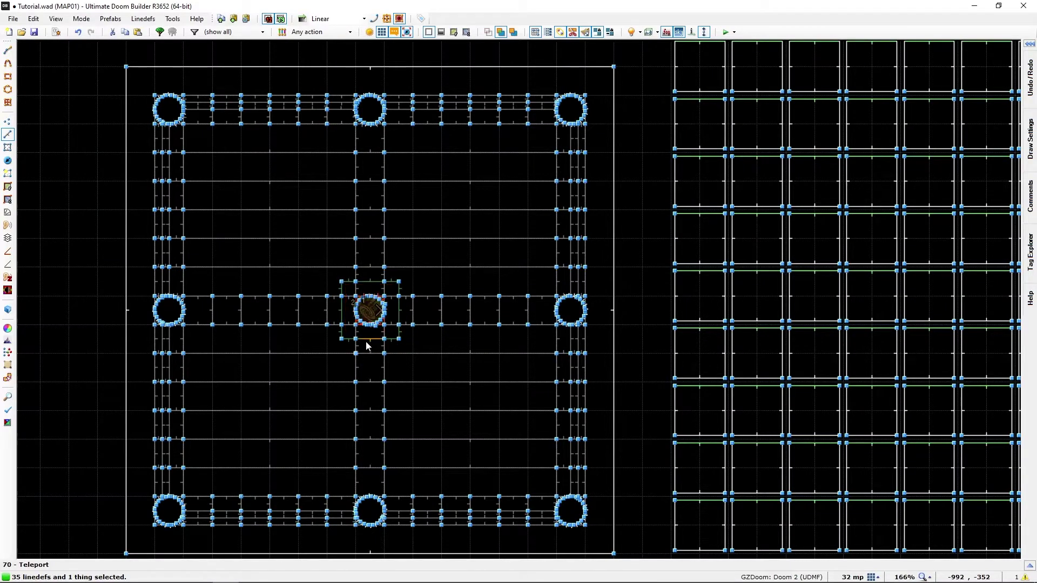
scroll(364, 339, "up", 4)
scroll(365, 338, "up", 4)
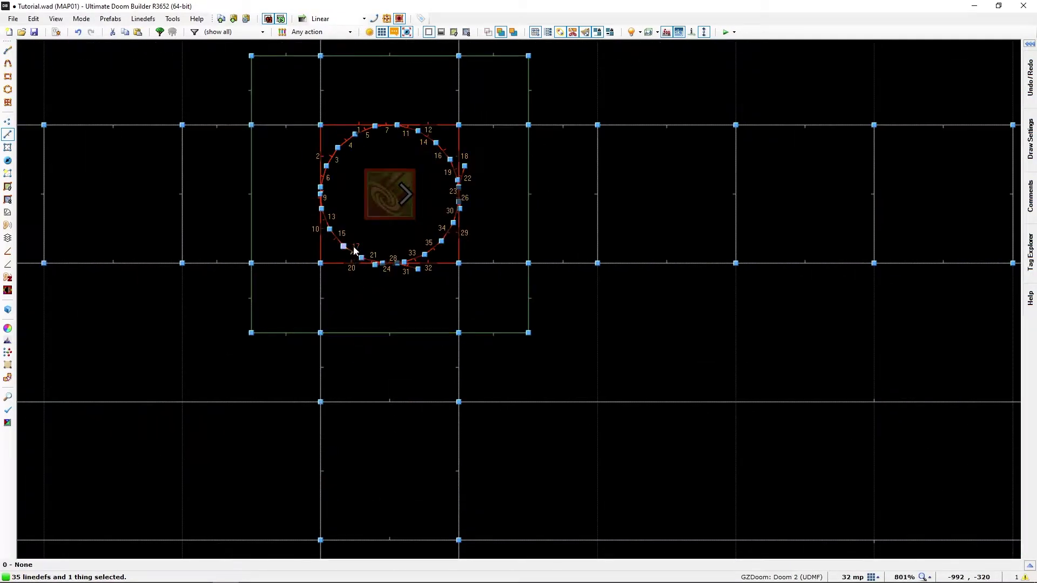
right_click(335, 267)
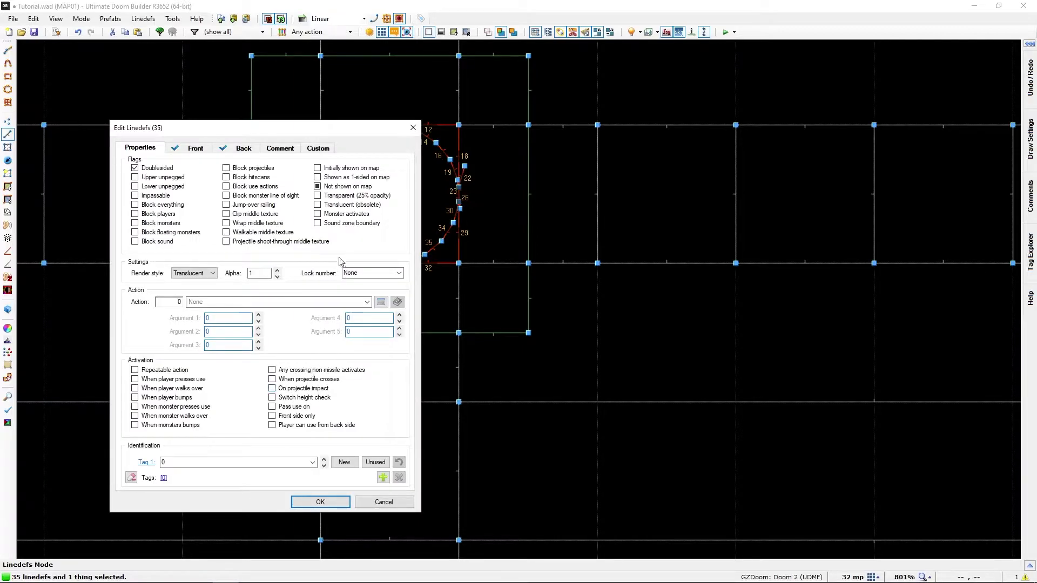
left_click(318, 186)
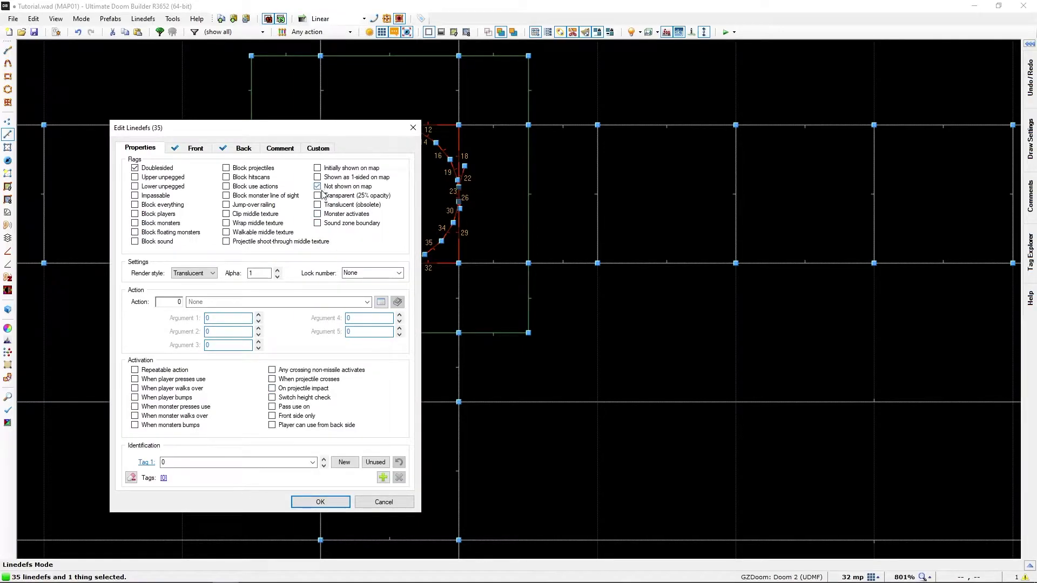
left_click(317, 502)
left_click(382, 308)
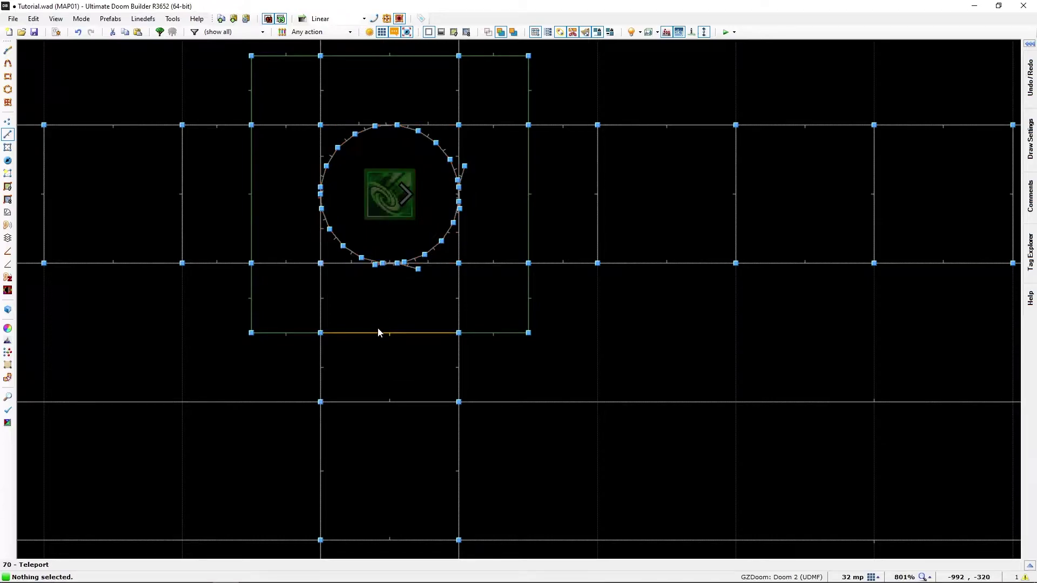
scroll(378, 332, "down", 3)
scroll(374, 332, "down", 3)
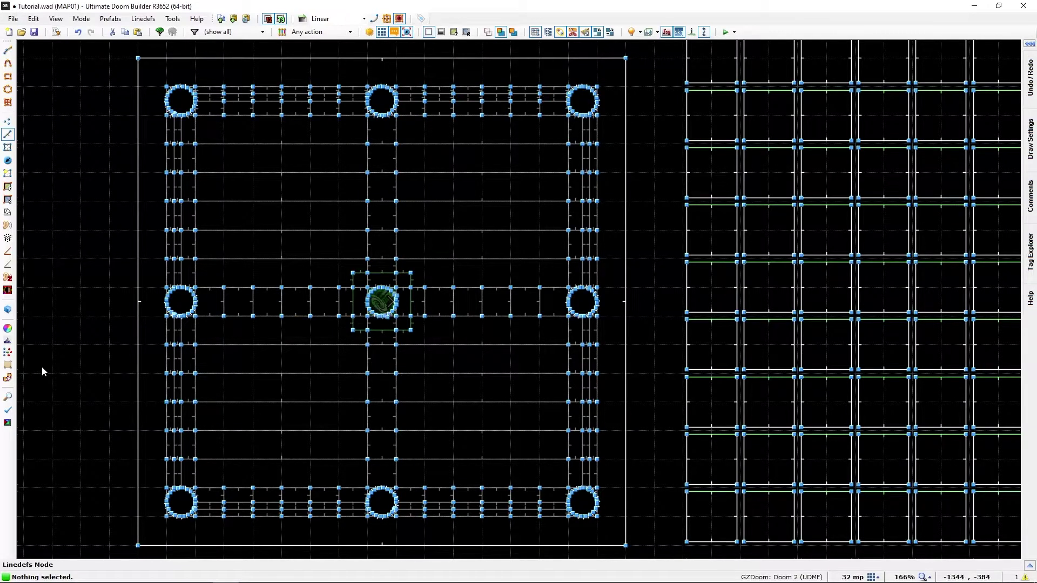
Preview the square room in Automap mode to check the teleport circle is now hidden.
left_click(7, 291)
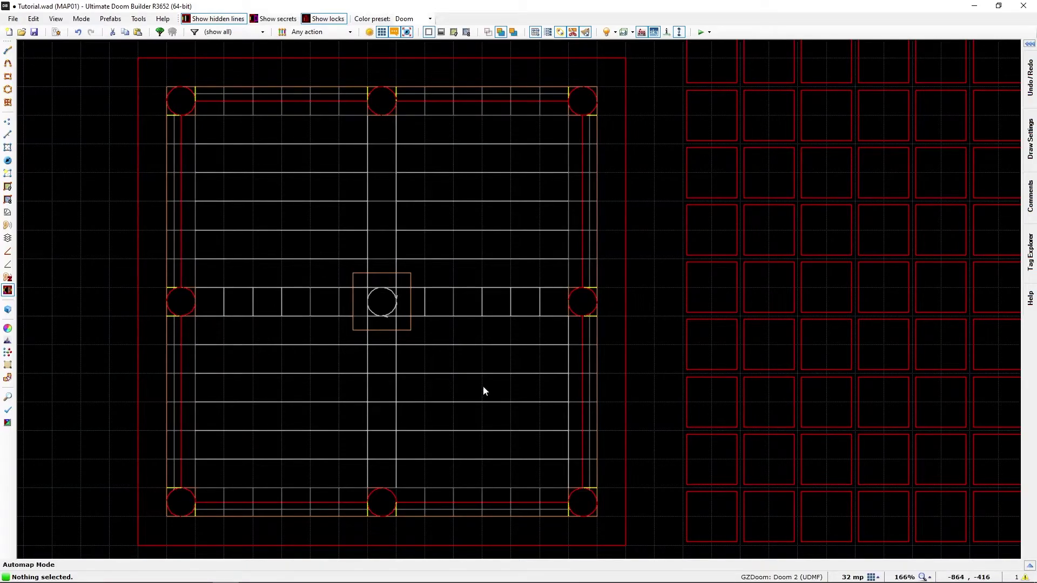
scroll(631, 276, "down", 6)
scroll(458, 259, "up", 6)
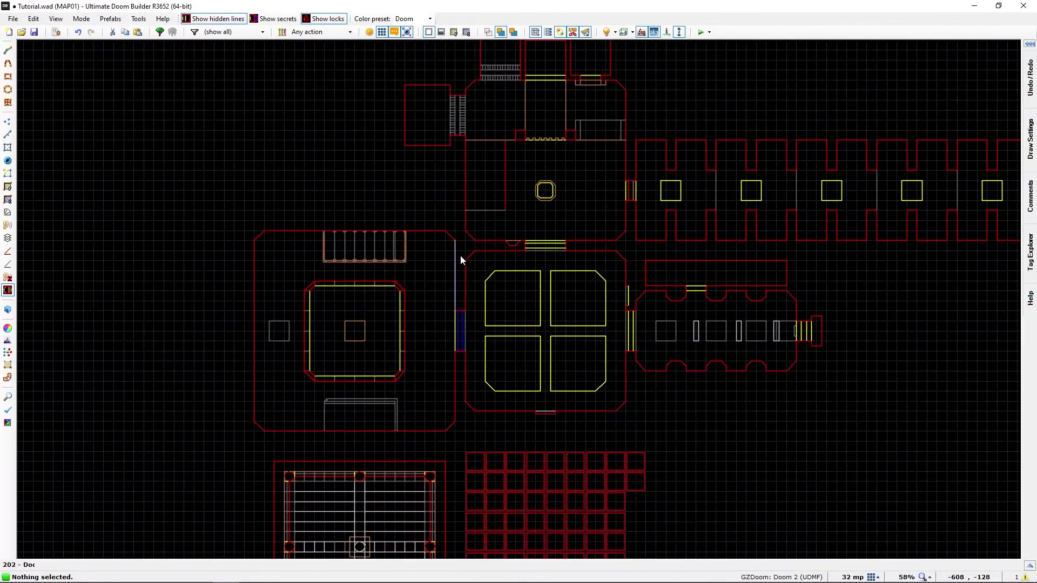
scroll(420, 261, "up", 6)
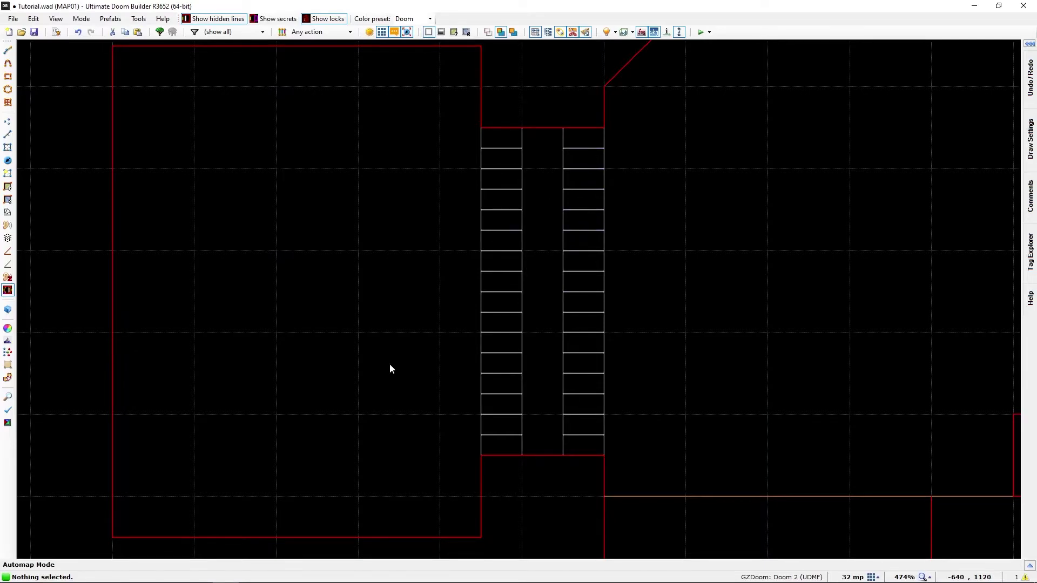
scroll(405, 373, "down", 10)
key("Down")
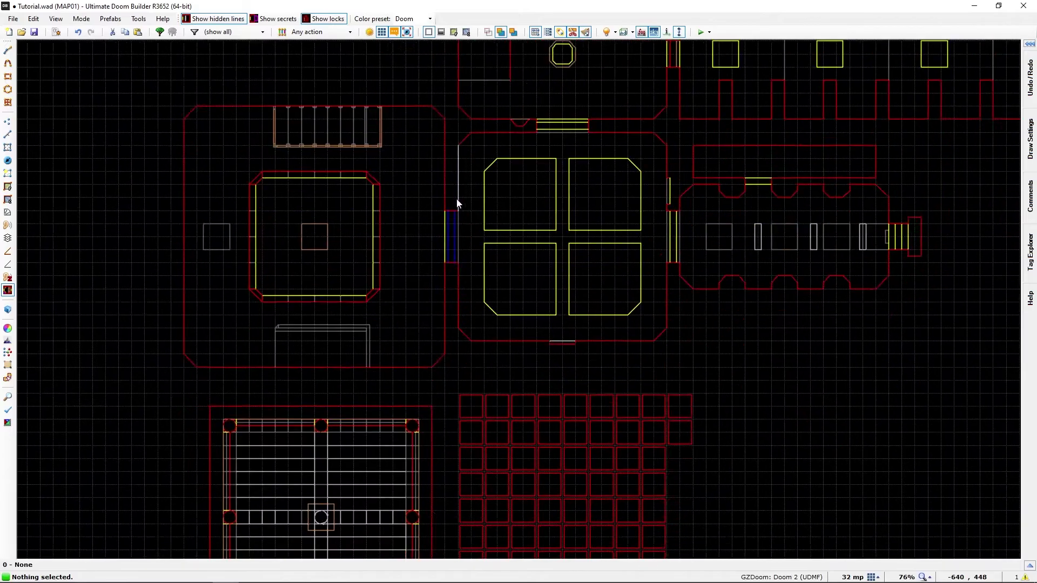
key("Left")
scroll(394, 348, "up", 4)
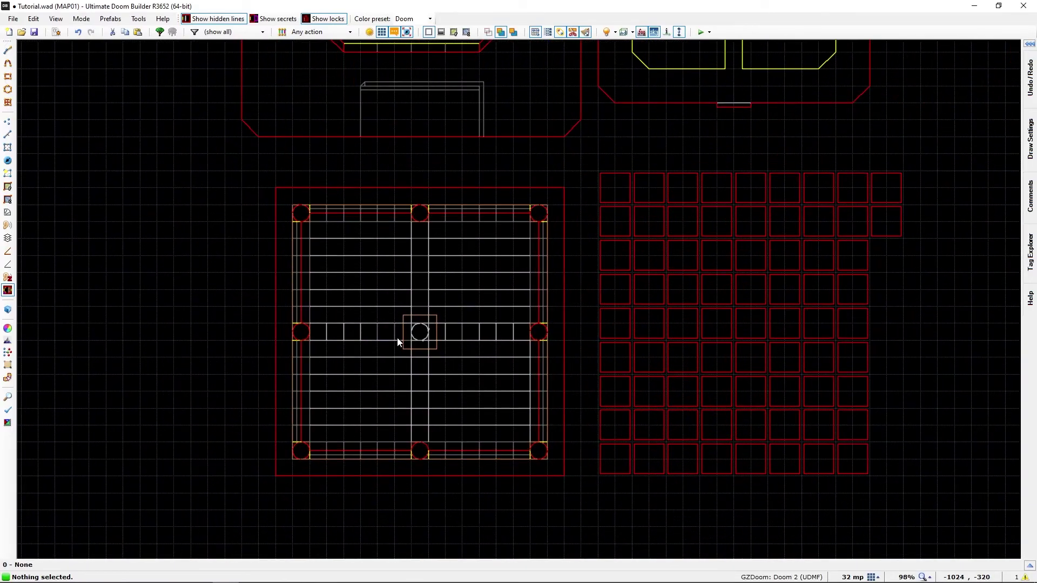
scroll(423, 342, "up", 1)
mouse_move(463, 369)
middle_mouse_down()
mouse_move(424, 369)
mouse_move(450, 377)
middle_mouse_up()
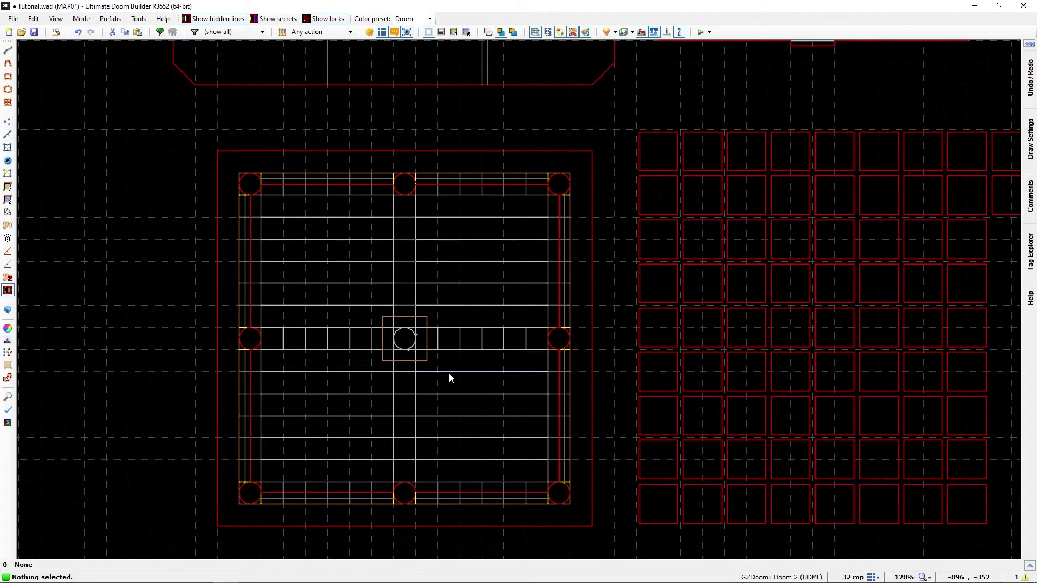